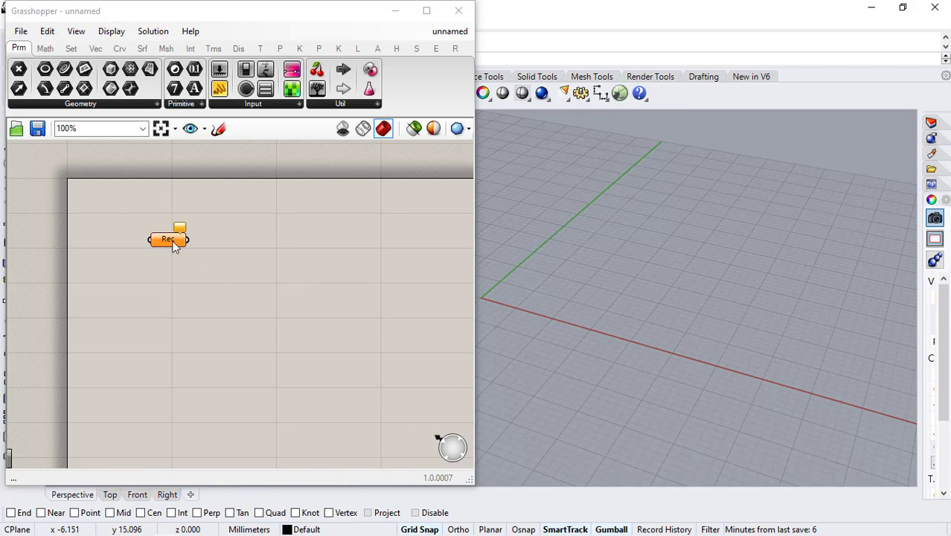
- Set one rectangle in the Rectangle parameter by drawing it from the origin across the positive X-Y quadrant of the grid
{"action": "right_click", "coordinate": [173, 246]}
{"action": "left_click", "coordinate": [214, 416]}
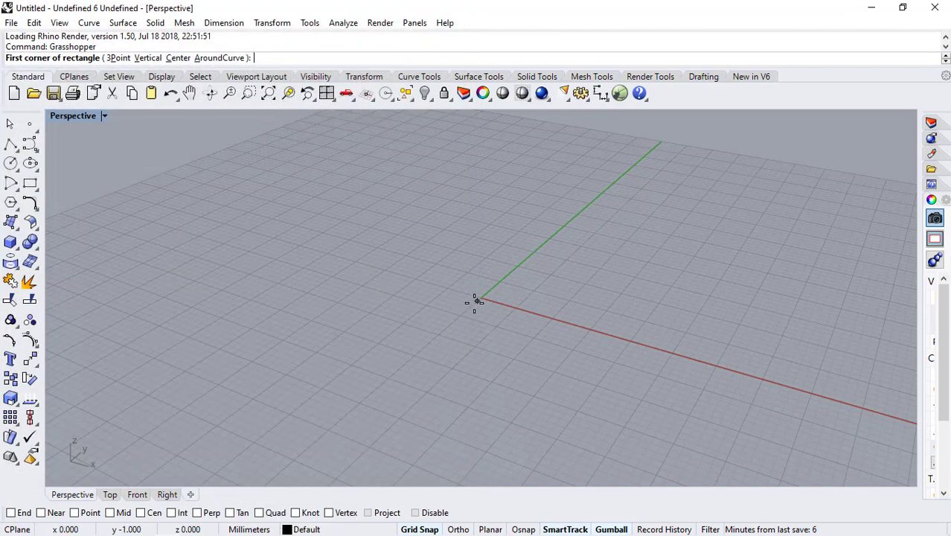
{"action": "left_click", "coordinate": [480, 297]}
{"action": "scroll", "coordinate": [503, 266], "scroll_direction": "down", "scroll_amount": 3}
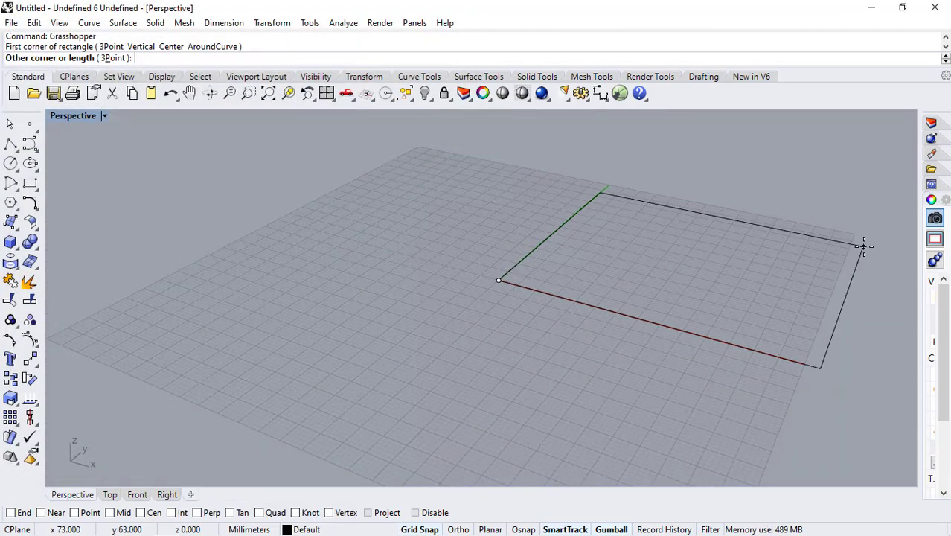
{"action": "scroll", "coordinate": [859, 245], "scroll_direction": "up", "scroll_amount": 4}
{"action": "left_click", "coordinate": [843, 225]}
{"action": "scroll", "coordinate": [856, 221], "scroll_direction": "down", "scroll_amount": 4}
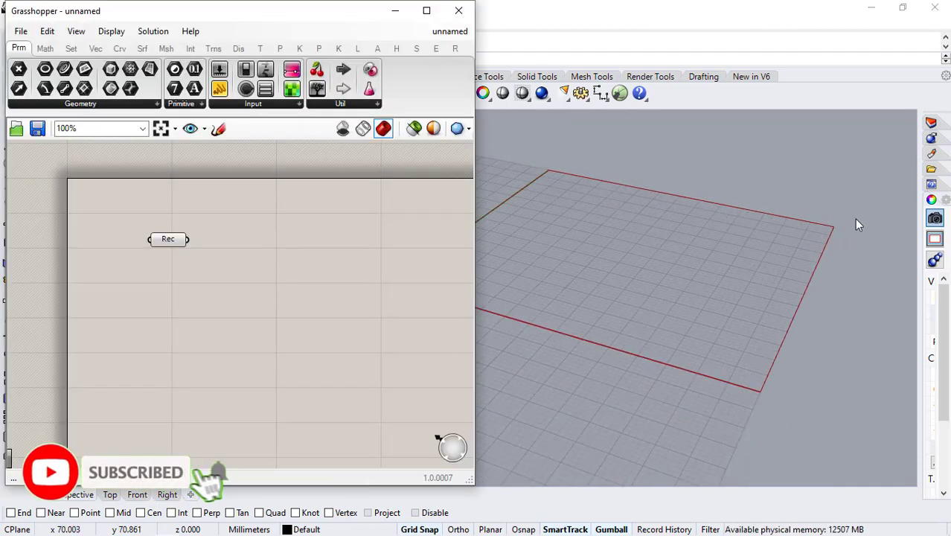
- Add a Populate 2D component and connect the Rectangle parameter to its region input
{"action": "double_click", "coordinate": [239, 239]}
{"action": "type", "text": "pop2"}
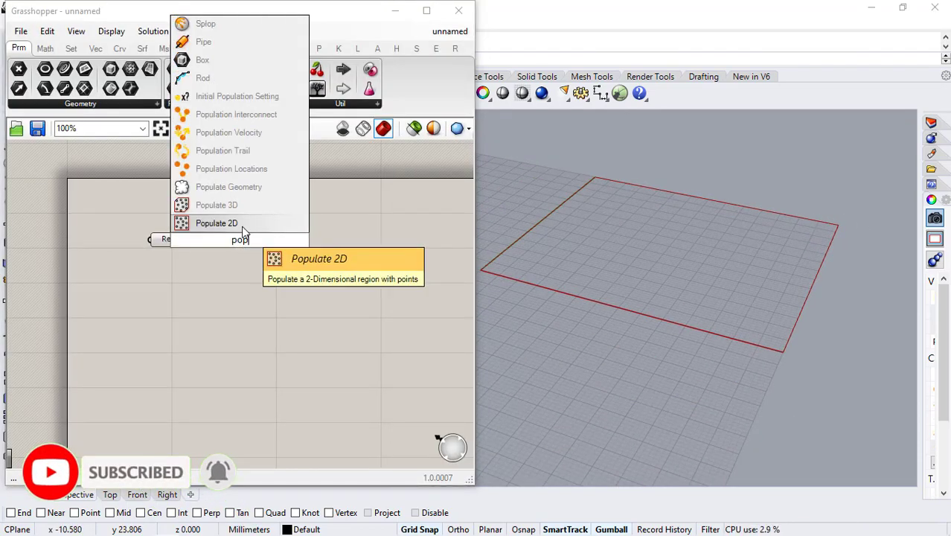
{"action": "left_click", "coordinate": [239, 222]}
{"action": "scroll", "coordinate": [215, 232], "scroll_direction": "up", "scroll_amount": 1}
{"action": "left_click_drag", "start_coordinate": [188, 241], "coordinate": [216, 217]}
{"action": "left_click_drag", "start_coordinate": [243, 253], "coordinate": [287, 276]}
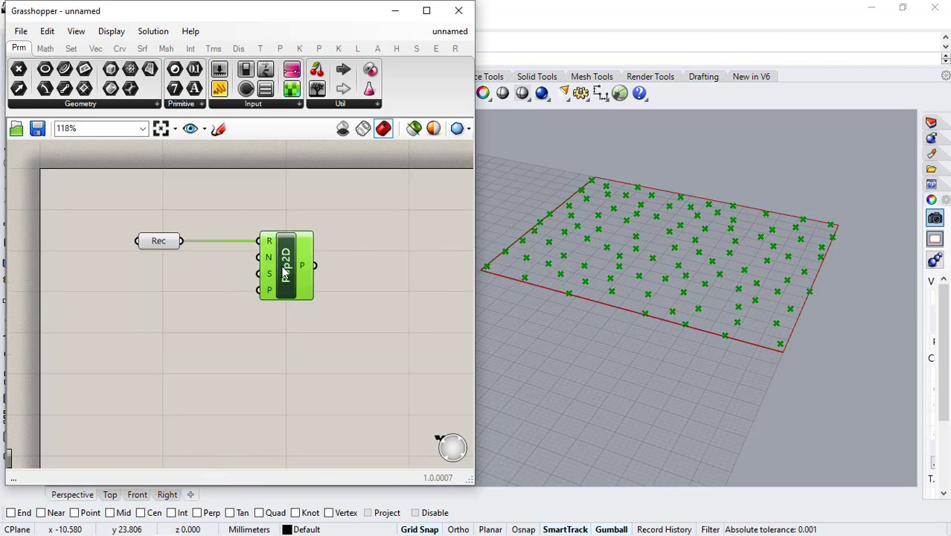
- Add a number slider with the value 300 and connect it to the count input of Populate 2D
{"action": "left_click", "coordinate": [148, 300]}
{"action": "scroll", "coordinate": [163, 282], "scroll_direction": "up", "scroll_amount": 1}
{"action": "double_click", "coordinate": [173, 275]}
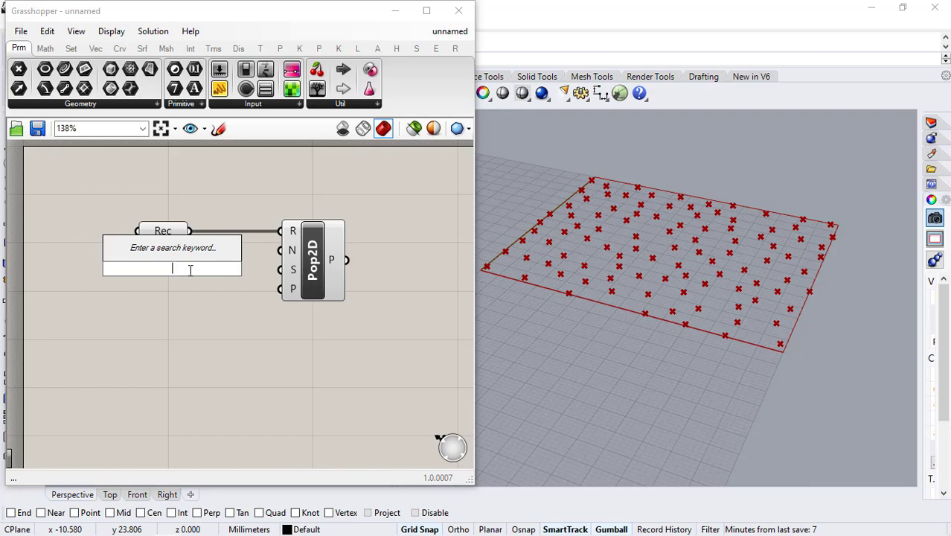
{"action": "type", "text": "300"}
{"action": "key", "text": "Return"}
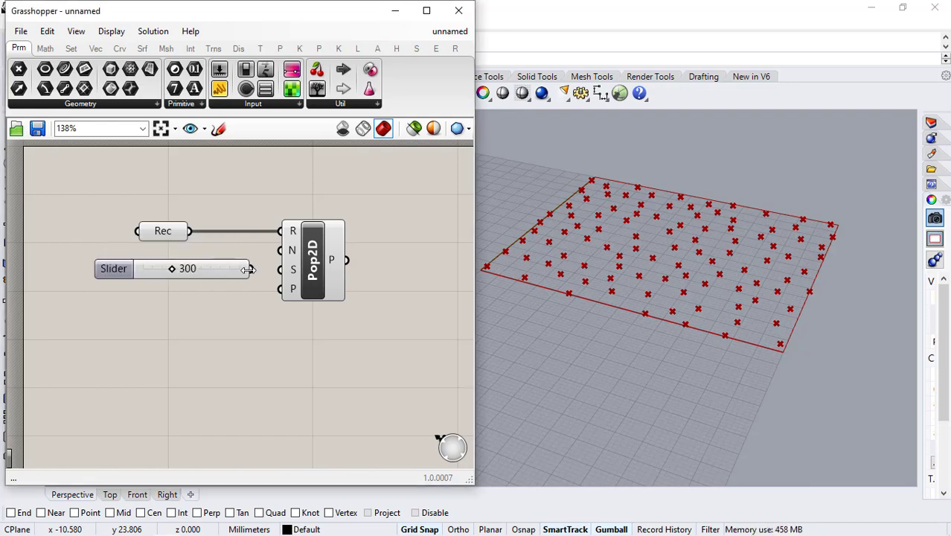
{"action": "left_click_drag", "start_coordinate": [285, 253], "coordinate": [281, 250]}
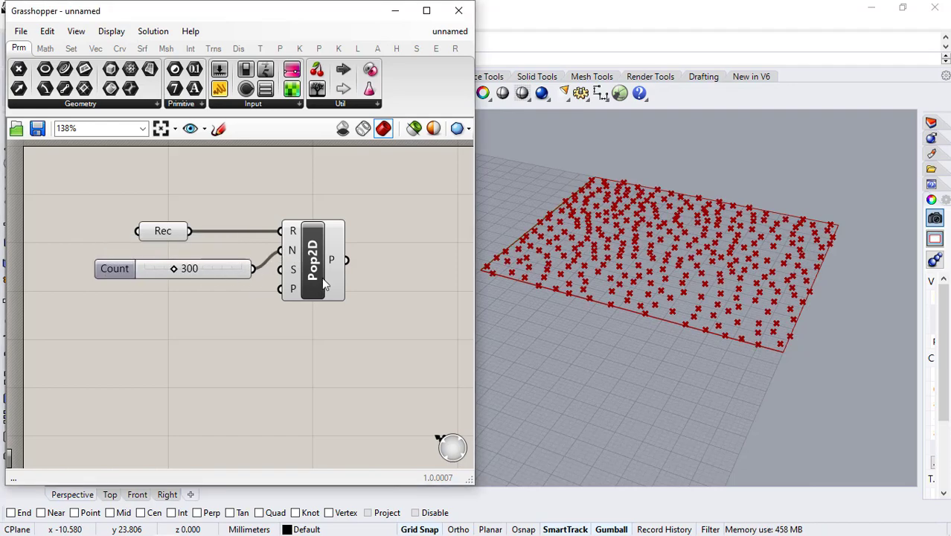
- Add a number slider, connect it to the seed input of Populate 2D and set the seed to 7
{"action": "double_click", "coordinate": [137, 310]}
{"action": "type", "text": "3"}
{"action": "key", "text": "Return"}
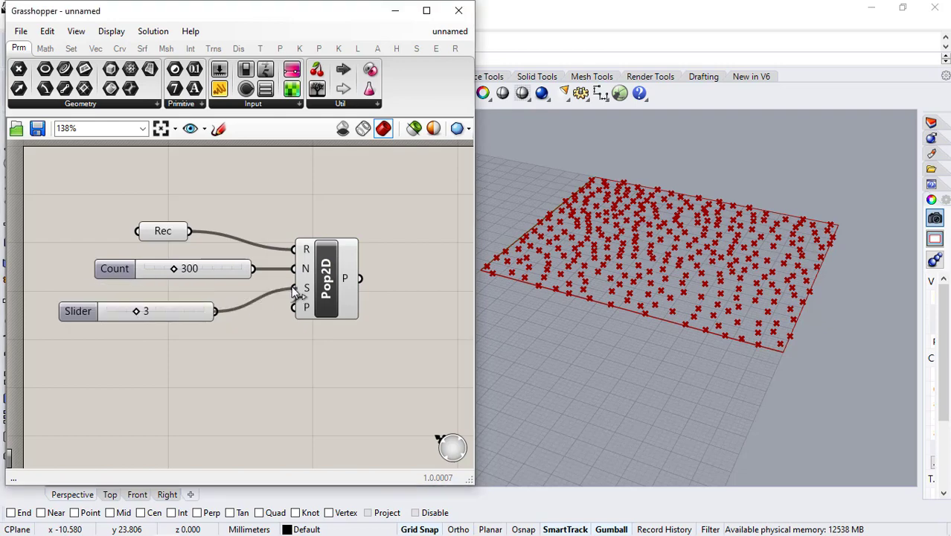
{"action": "left_click_drag", "start_coordinate": [295, 291], "coordinate": [294, 288]}
{"action": "left_click_drag", "start_coordinate": [139, 315], "coordinate": [237, 296]}
{"action": "left_click", "coordinate": [236, 328]}
- Add a Distance component, connect the populated points to input A and graft input B
{"action": "scroll", "coordinate": [209, 280], "scroll_direction": "down", "scroll_amount": 1}
{"action": "right_click_drag", "start_coordinate": [390, 308], "coordinate": [312, 294]}
{"action": "double_click", "coordinate": [285, 263]}
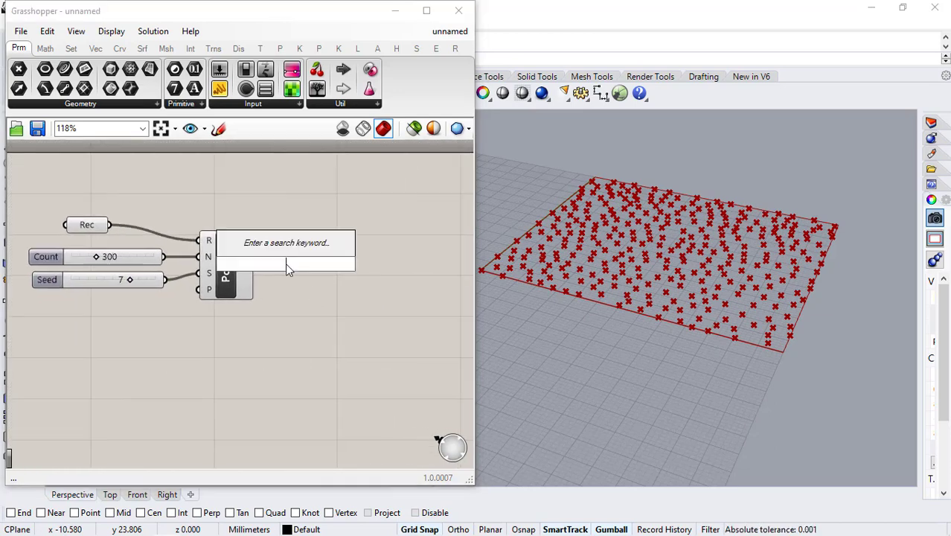
{"action": "type", "text": "dis"}
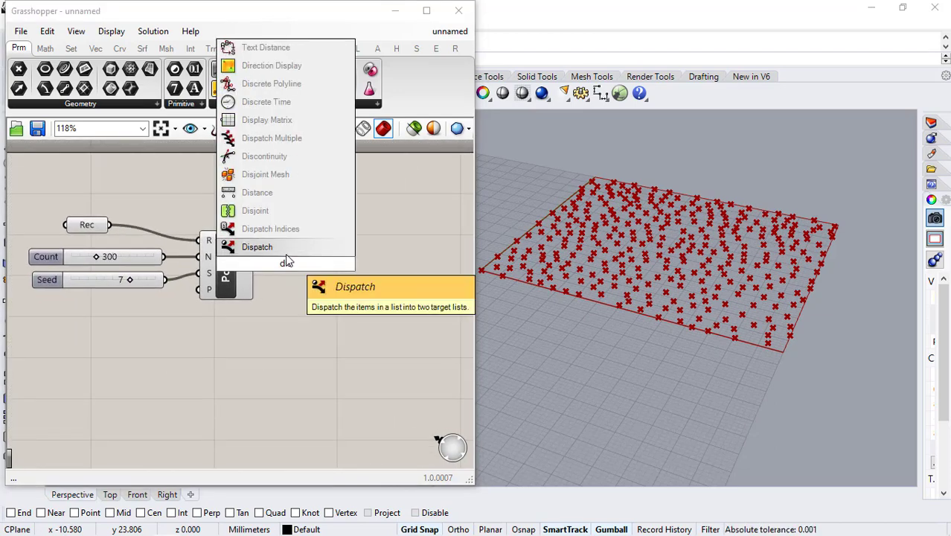
{"action": "key", "text": "Return"}
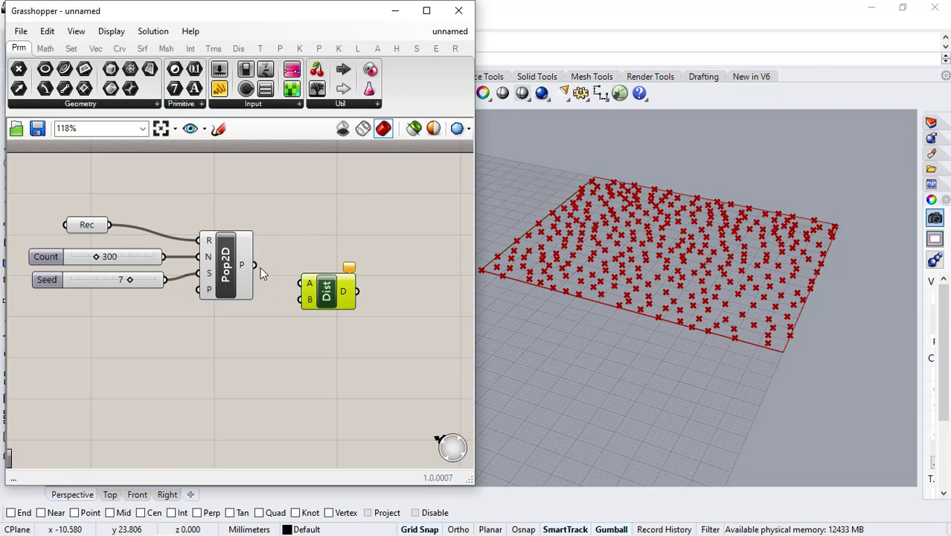
{"action": "scroll", "coordinate": [307, 289], "scroll_direction": "up", "scroll_amount": 2}
{"action": "right_click", "coordinate": [308, 298]}
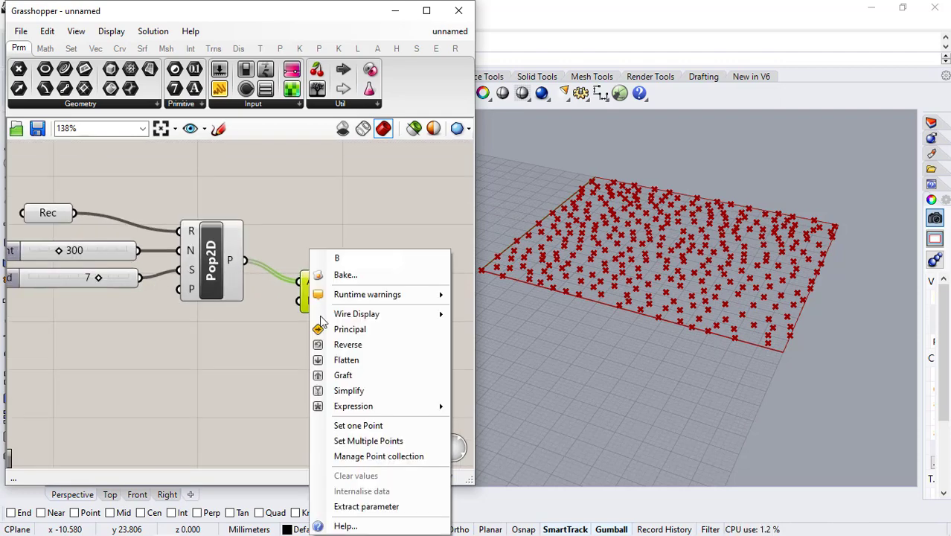
{"action": "left_click", "coordinate": [331, 374]}
{"action": "left_click_drag", "start_coordinate": [314, 291], "coordinate": [338, 263]}
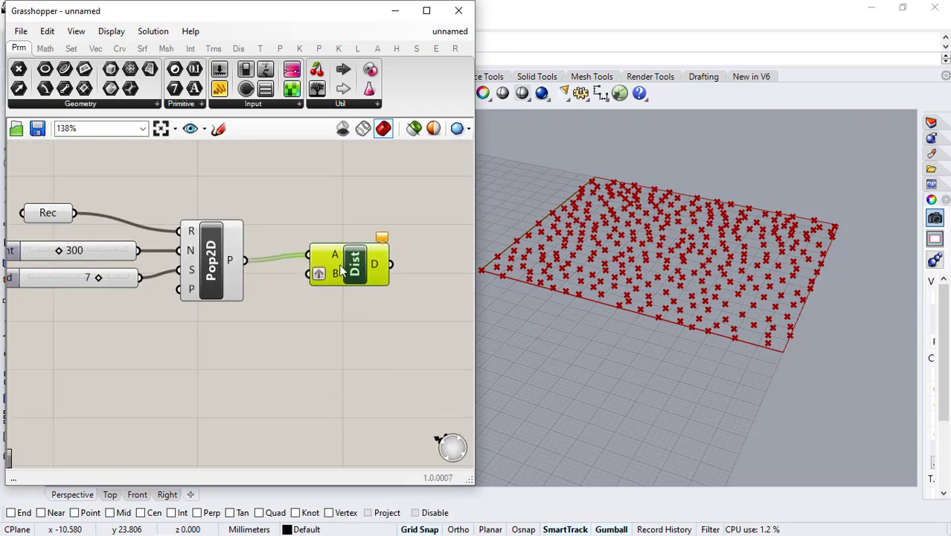
- Add a Mesh Plane component below Populate 2D and connect the Rectangle parameter to its boundary input B
{"action": "double_click", "coordinate": [136, 358]}
{"action": "type", "text": "mesh"}
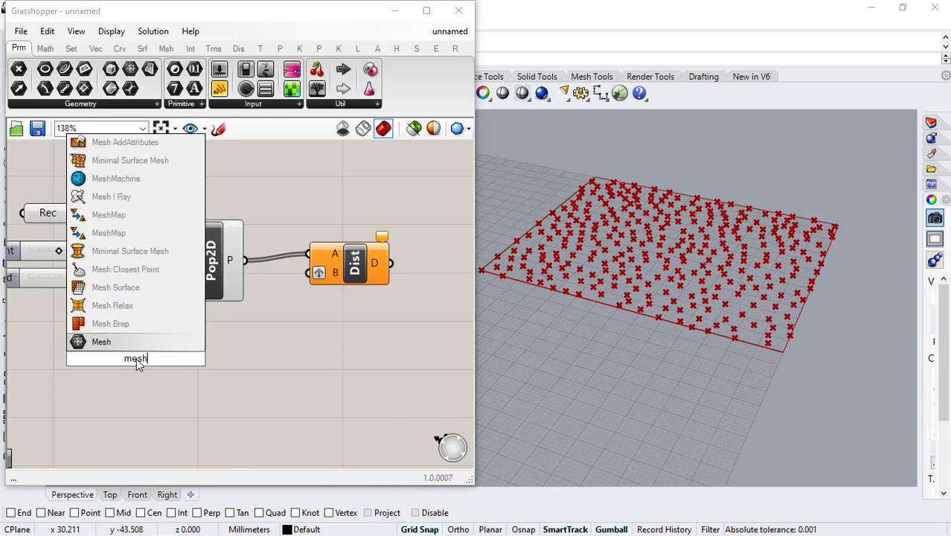
{"action": "type", "text": " p"}
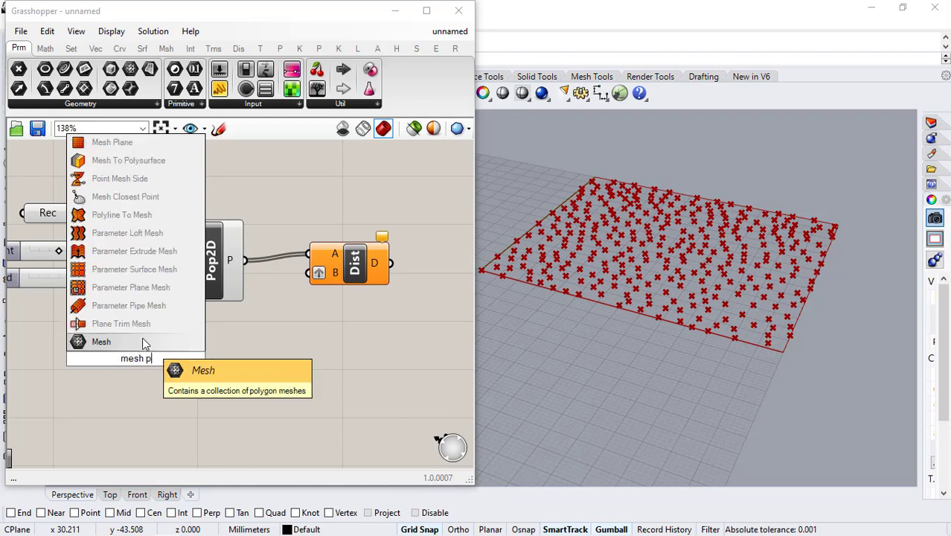
{"action": "type", "text": "lan"}
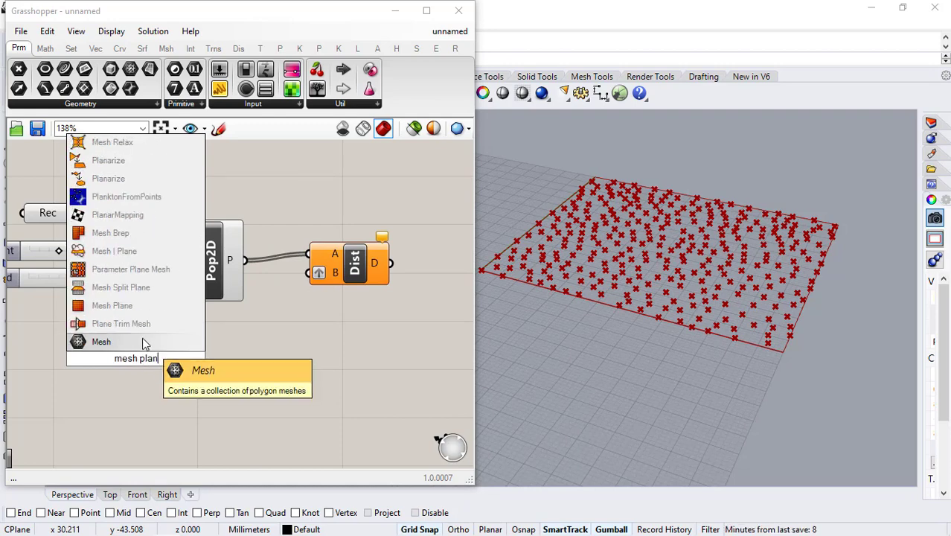
{"action": "type", "text": "e"}
{"action": "left_click", "coordinate": [141, 323]}
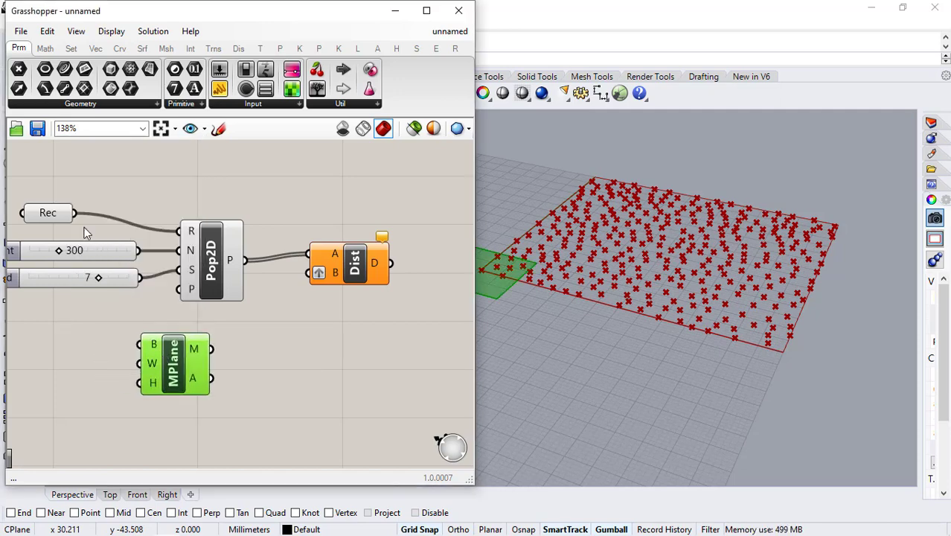
{"action": "left_click_drag", "start_coordinate": [127, 301], "coordinate": [195, 393]}
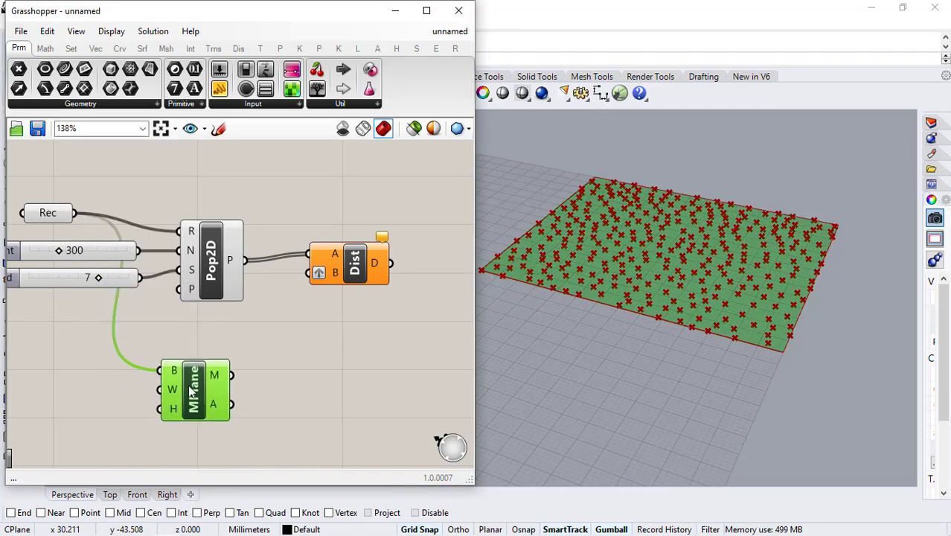
- Add a Deconstruct Mesh component fed by the mesh plane and connect its vertices output to input B of Distance
{"action": "double_click", "coordinate": [305, 379]}
{"action": "type", "text": "deco"}
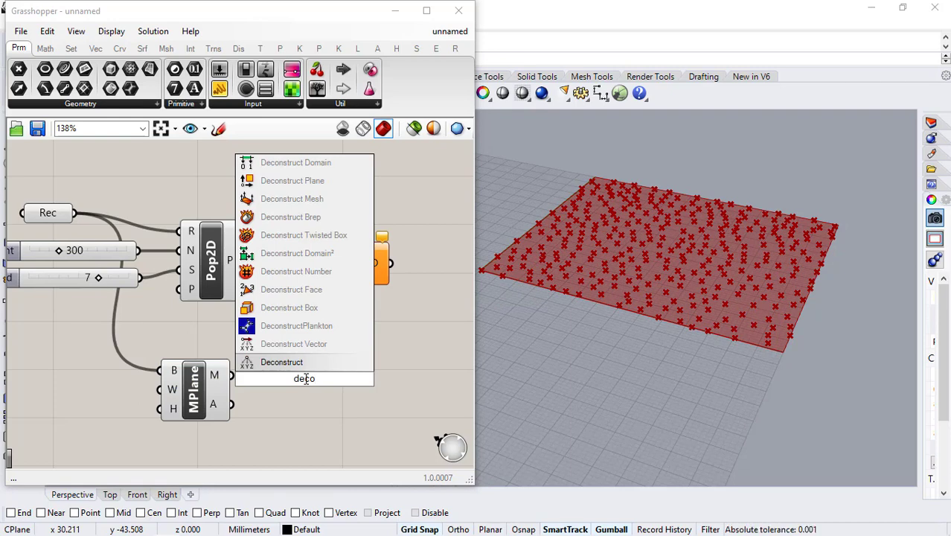
{"action": "type", "text": "nstr"}
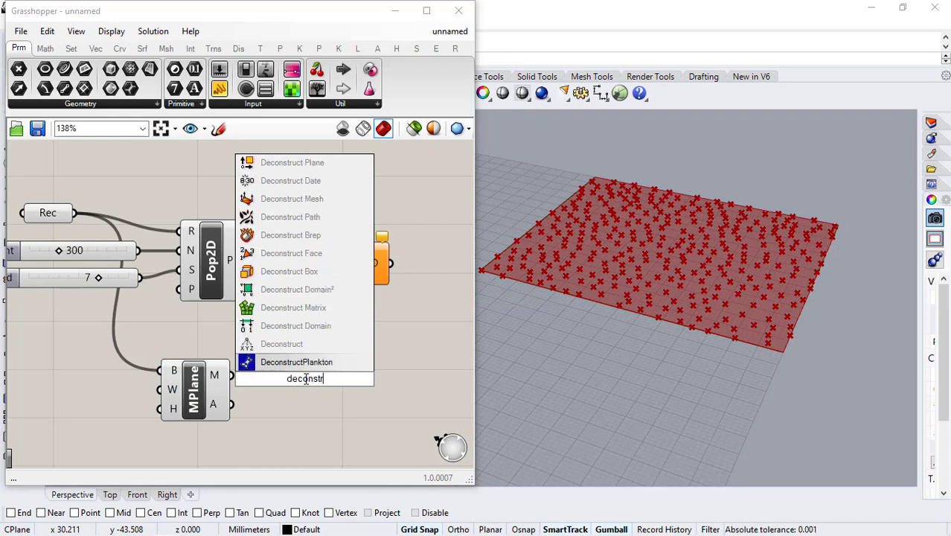
{"action": "type", "text": "uct m"}
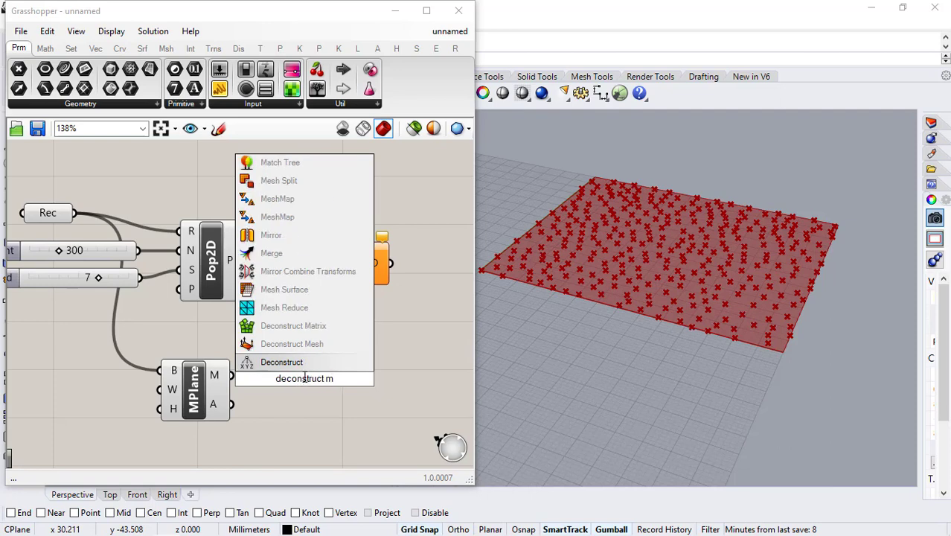
{"action": "left_click", "coordinate": [300, 347]}
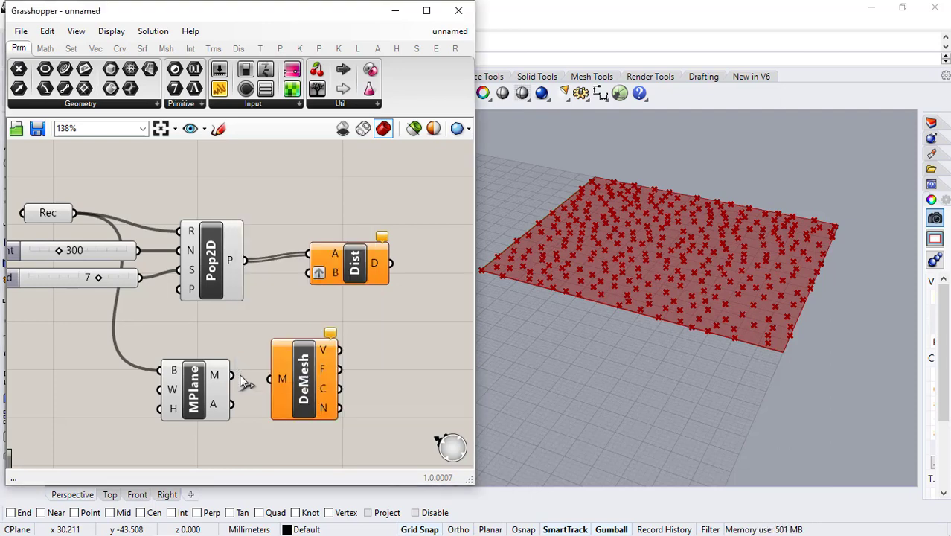
{"action": "left_click_drag", "start_coordinate": [233, 374], "coordinate": [287, 380]}
{"action": "left_click_drag", "start_coordinate": [387, 437], "coordinate": [194, 395]}
{"action": "left_click_drag", "start_coordinate": [285, 380], "coordinate": [229, 419]}
{"action": "left_click", "coordinate": [304, 381]}
{"action": "left_click_drag", "start_coordinate": [307, 309], "coordinate": [309, 273]}
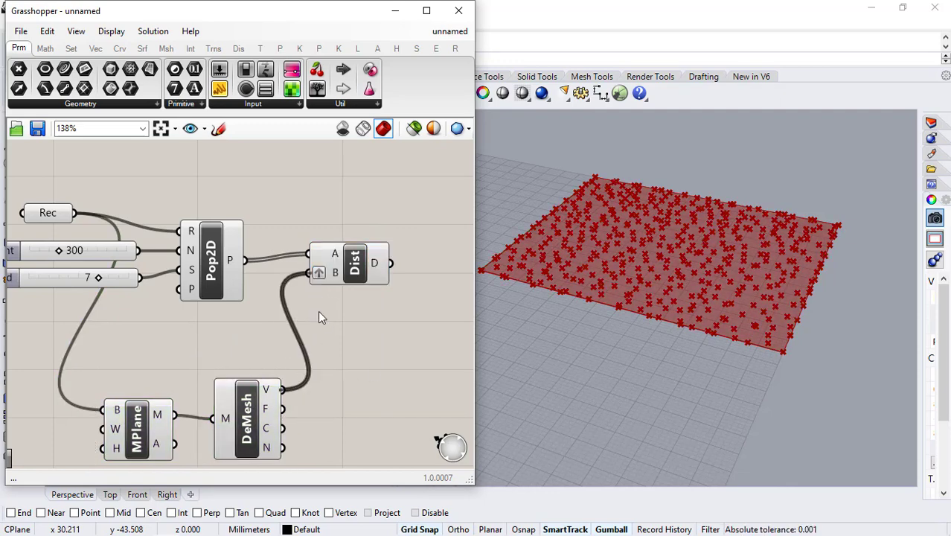
- Add a Graph Mapper after the Distance component and connect the distance output to it
{"action": "right_click_drag", "start_coordinate": [368, 270], "coordinate": [230, 259]}
{"action": "double_click", "coordinate": [308, 262]}
{"action": "type", "text": "gra"}
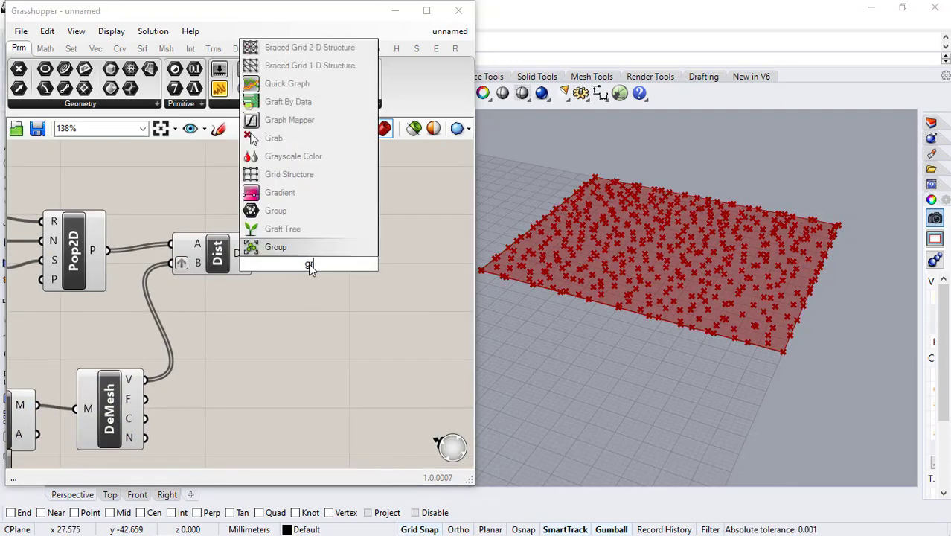
{"action": "key", "text": "Up"}
{"action": "key", "text": "Up"}
{"action": "key", "text": "Up"}
{"action": "key", "text": "Return"}
{"action": "left_click_drag", "start_coordinate": [258, 272], "coordinate": [296, 264]}
{"action": "left_click_drag", "start_coordinate": [415, 186], "coordinate": [306, 267]}
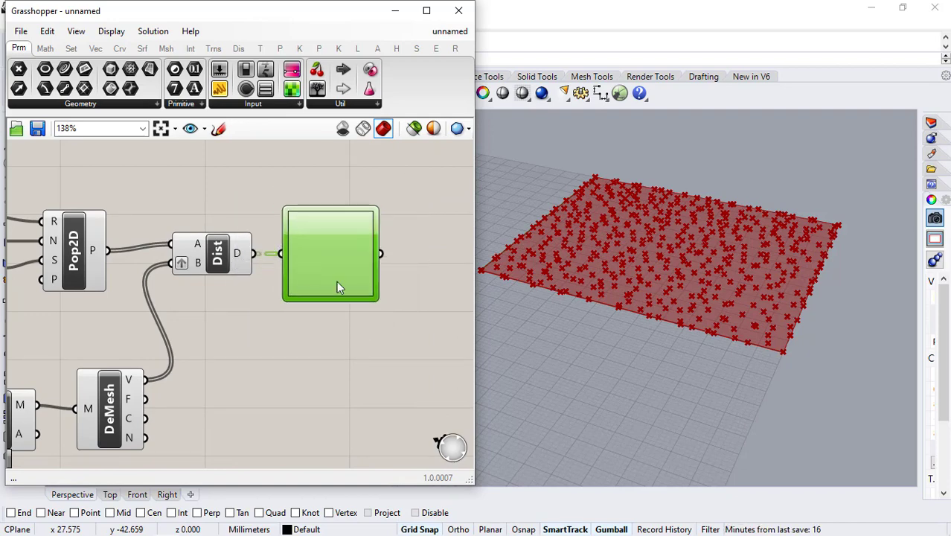
- Add a Mass Addition component, connect the Graph Mapper output to it and flatten its result output R
{"action": "double_click", "coordinate": [415, 258]}
{"action": "type", "text": "mass"}
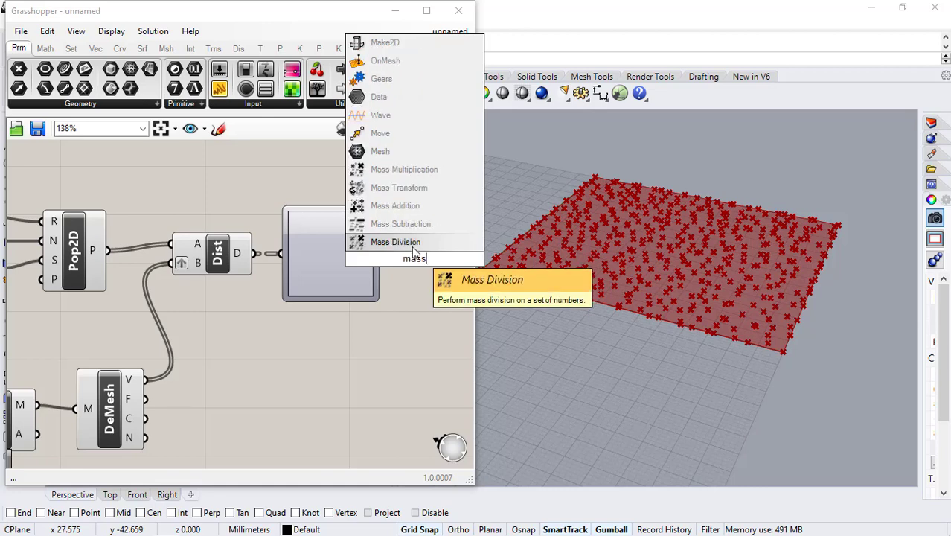
{"action": "left_click", "coordinate": [418, 208]}
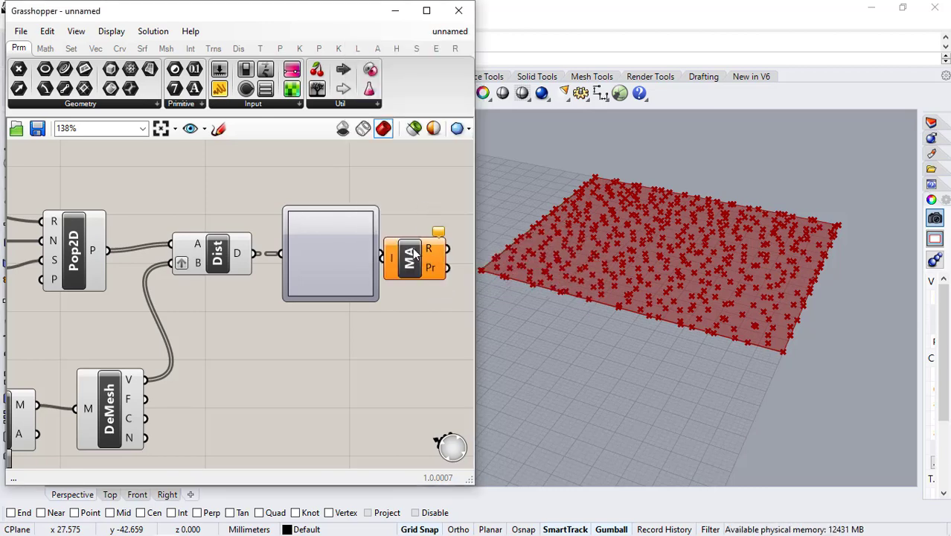
{"action": "right_click_drag", "start_coordinate": [418, 260], "coordinate": [315, 261]}
{"action": "left_click_drag", "start_coordinate": [291, 266], "coordinate": [311, 259]}
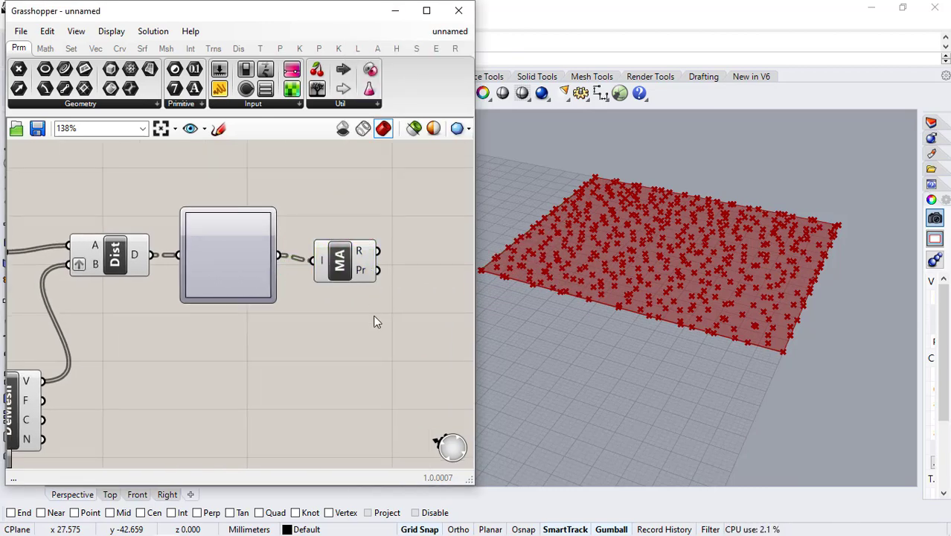
{"action": "right_click_drag", "start_coordinate": [362, 295], "coordinate": [320, 285]}
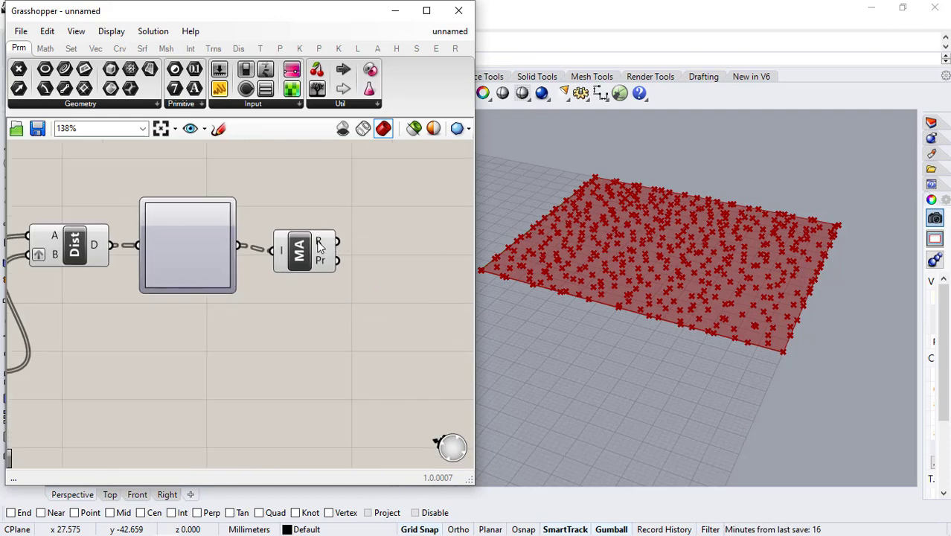
{"action": "right_click", "coordinate": [319, 247]}
{"action": "left_click", "coordinate": [351, 298]}
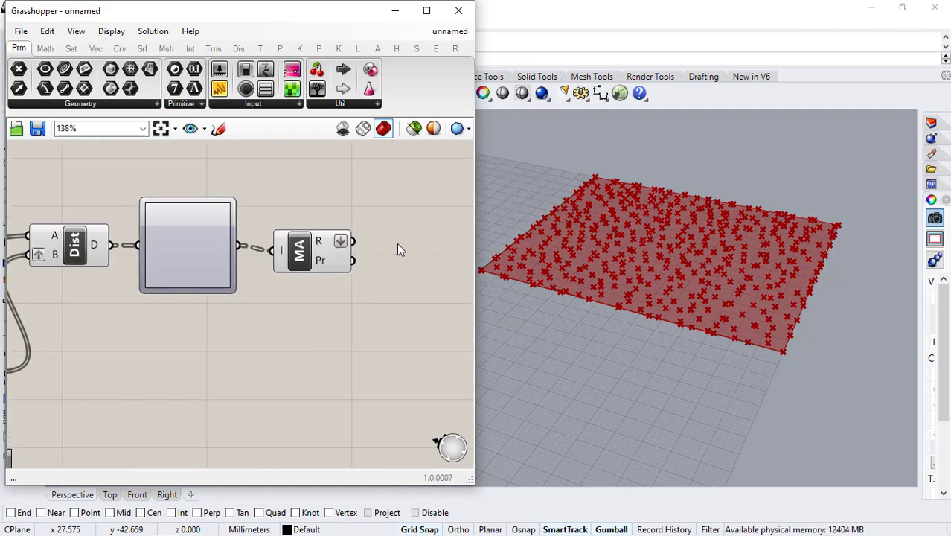
- Add a Unit Z component and connect the flattened Mass Addition result to its factor input
{"action": "double_click", "coordinate": [397, 243]}
{"action": "type", "text": "z"}
{"action": "left_click", "coordinate": [387, 235]}
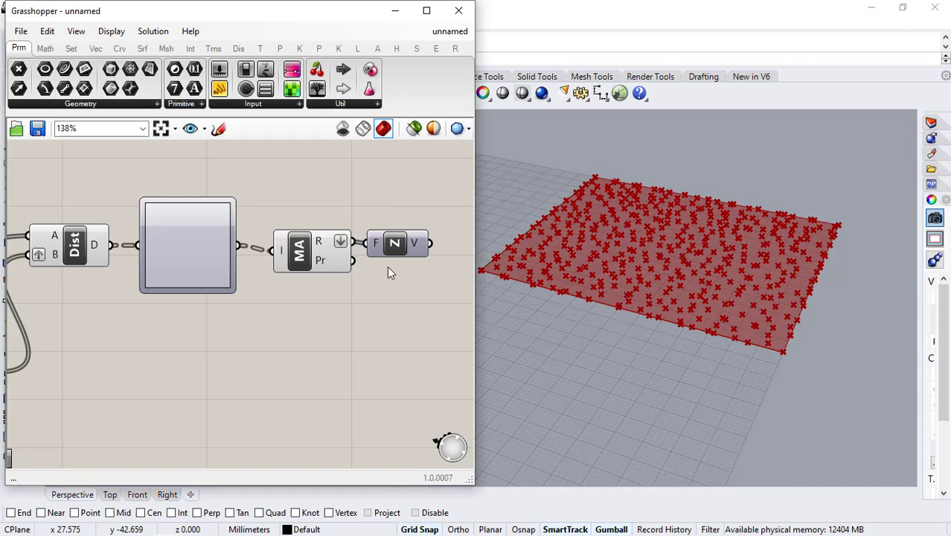
- Add a Move component with the Unit Z vector as motion T and the deconstructed mesh vertices as geometry G
{"action": "right_click_drag", "start_coordinate": [387, 272], "coordinate": [286, 259]}
{"action": "double_click", "coordinate": [345, 310]}
{"action": "type", "text": "move"}
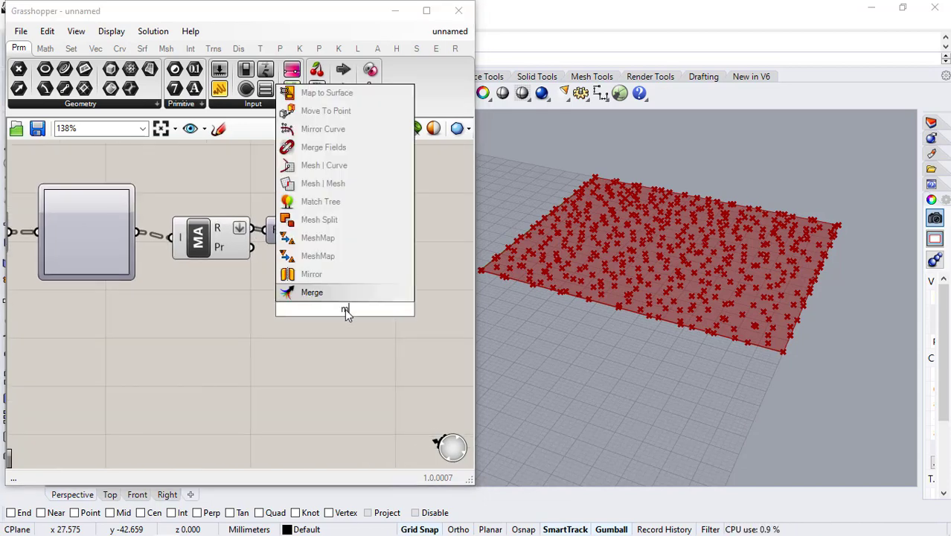
{"action": "left_click", "coordinate": [346, 295]}
{"action": "right_click_drag", "start_coordinate": [338, 293], "coordinate": [282, 294]}
{"action": "scroll", "coordinate": [274, 248], "scroll_direction": "up", "scroll_amount": 2}
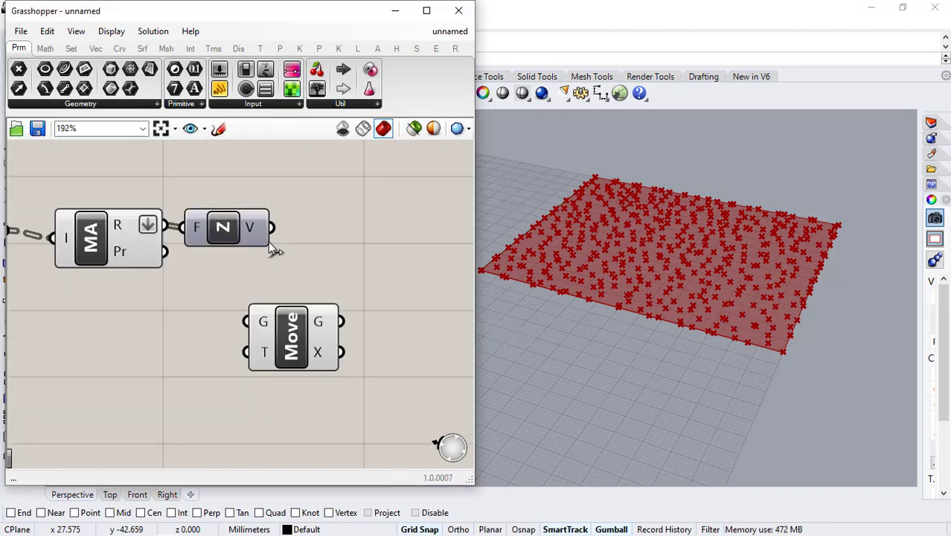
{"action": "left_click_drag", "start_coordinate": [272, 227], "coordinate": [384, 337]}
{"action": "scroll", "coordinate": [332, 327], "scroll_direction": "down", "scroll_amount": 3}
{"action": "scroll", "coordinate": [319, 316], "scroll_direction": "down", "scroll_amount": 2}
{"action": "left_click", "coordinate": [310, 374]}
{"action": "scroll", "coordinate": [390, 336], "scroll_direction": "up", "scroll_amount": 2}
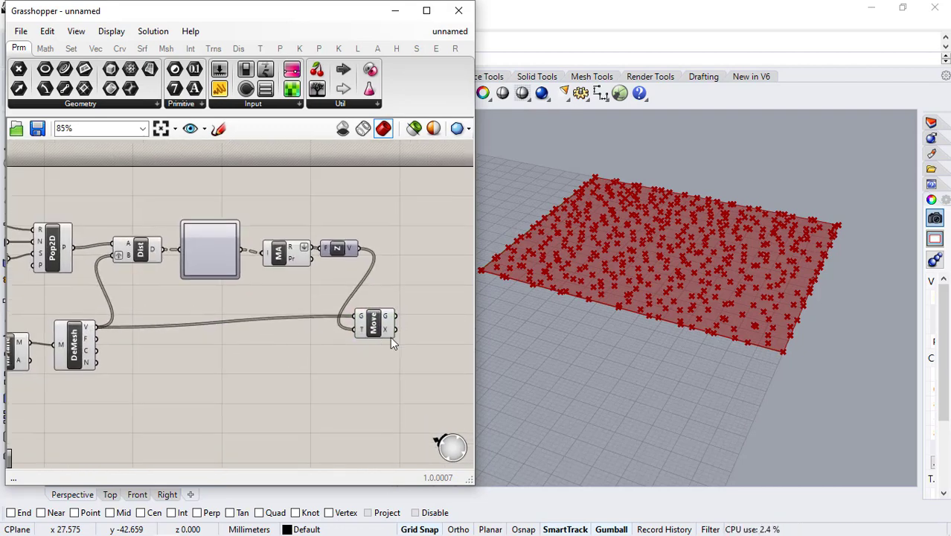
- Add a Construct Mesh component and connect the Move component's geometry output G to its vertices input V
{"action": "double_click", "coordinate": [386, 346]}
{"action": "type", "text": "com"}
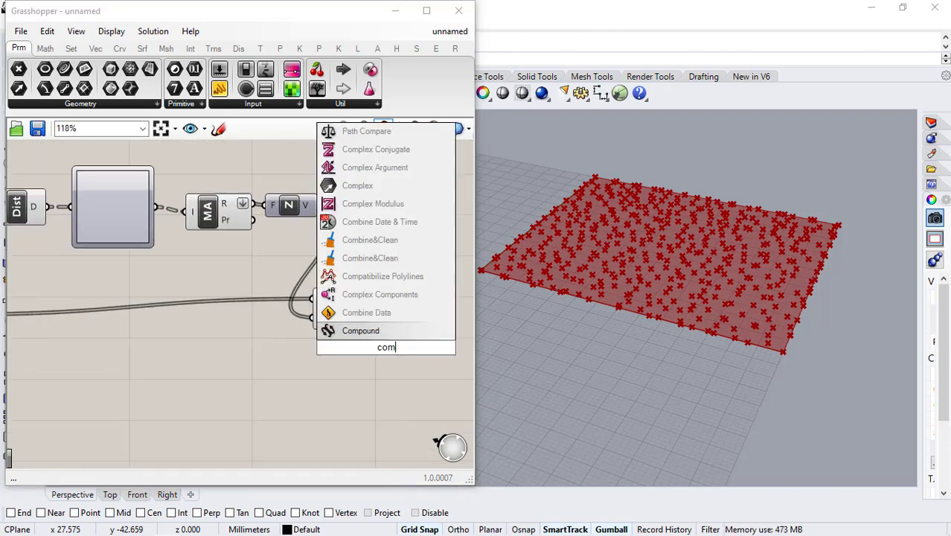
{"action": "key", "text": "BackSpace"}
{"action": "type", "text": "nstr"}
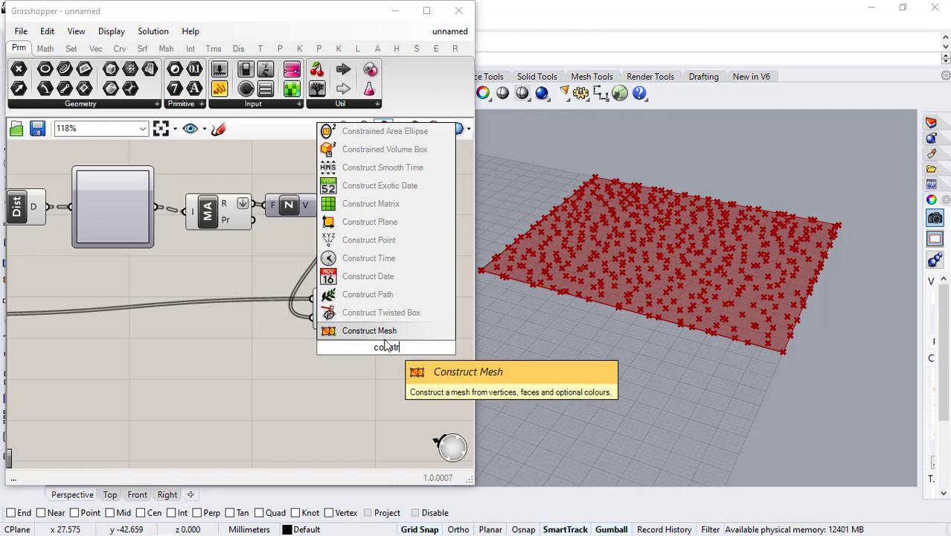
{"action": "left_click", "coordinate": [383, 337]}
{"action": "left_click_drag", "start_coordinate": [370, 349], "coordinate": [397, 351]}
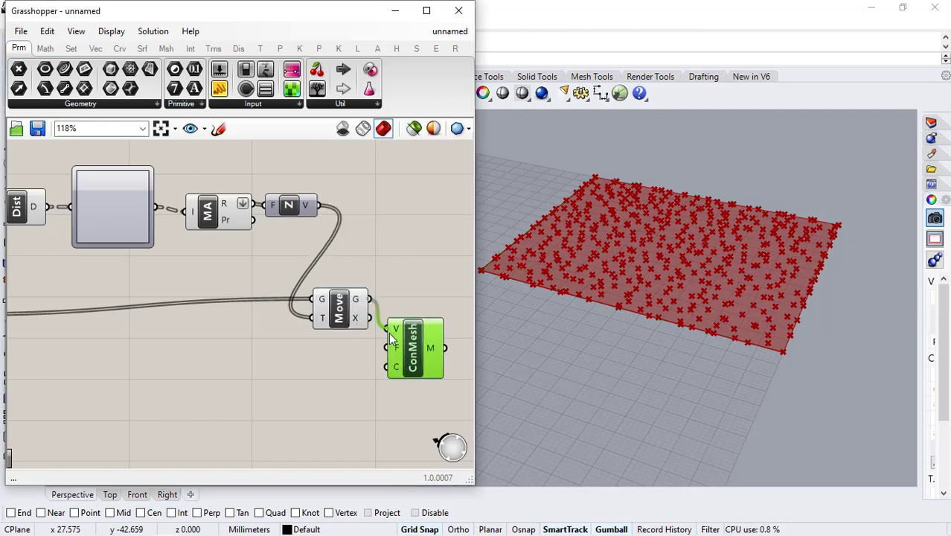
{"action": "left_click", "coordinate": [336, 362]}
- Connect the Deconstruct Mesh faces output F to the faces input F of Construct Mesh
{"action": "scroll", "coordinate": [201, 327], "scroll_direction": "down", "scroll_amount": 2}
{"action": "right_click_drag", "start_coordinate": [189, 323], "coordinate": [313, 309]}
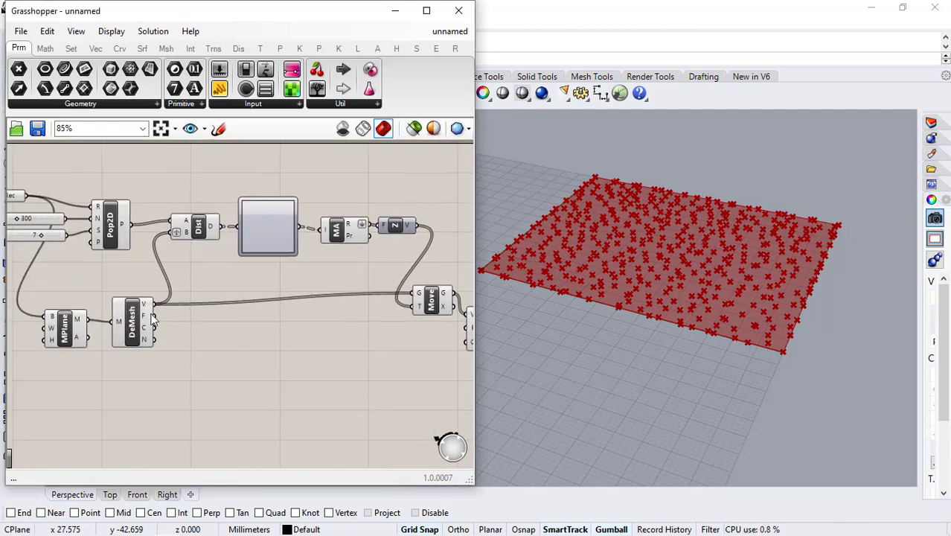
{"action": "left_click_drag", "start_coordinate": [335, 331], "coordinate": [465, 329]}
{"action": "right_click_drag", "start_coordinate": [406, 346], "coordinate": [248, 347]}
{"action": "scroll", "coordinate": [308, 344], "scroll_direction": "up", "scroll_amount": 2}
{"action": "left_click", "coordinate": [343, 336]}
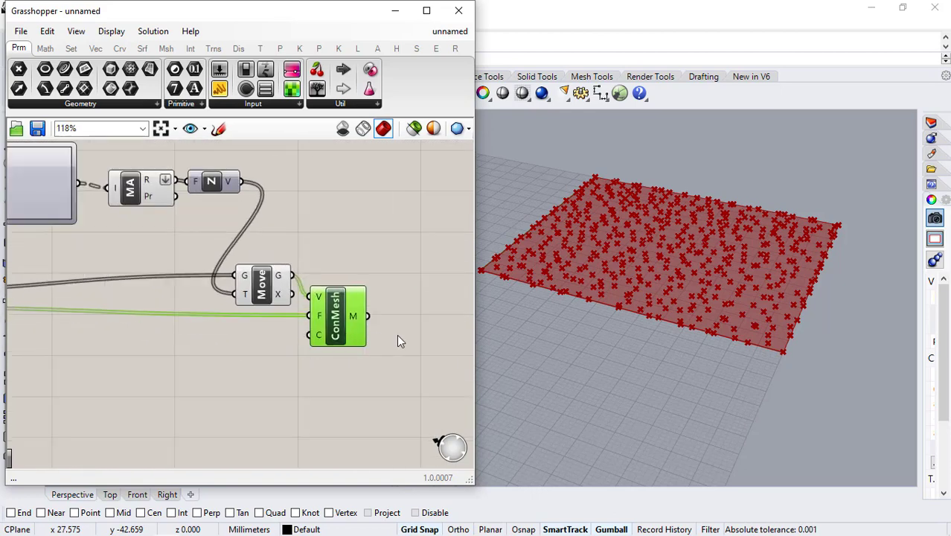
- Add a Custom Preview component after Construct Mesh and connect the constructed mesh to its geometry input G
{"action": "left_click", "coordinate": [400, 340]}
{"action": "double_click", "coordinate": [404, 317]}
{"action": "type", "text": "cu"}
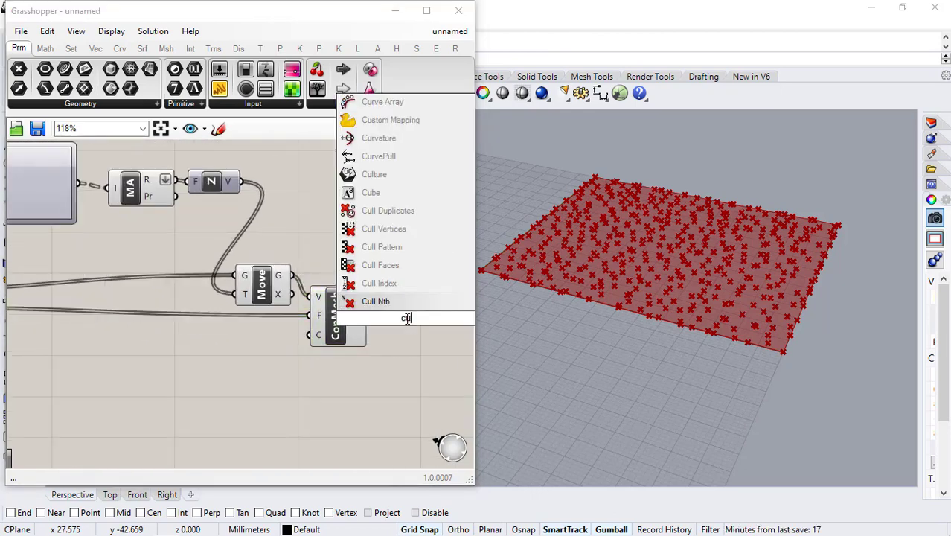
{"action": "type", "text": "sto"}
{"action": "left_click", "coordinate": [415, 230]}
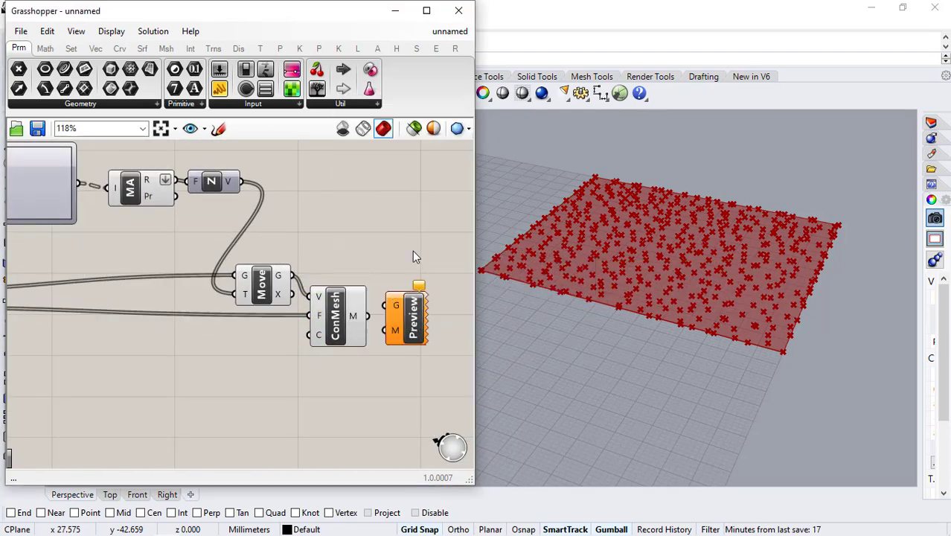
{"action": "left_click_drag", "start_coordinate": [369, 321], "coordinate": [385, 305]}
{"action": "left_click_drag", "start_coordinate": [412, 323], "coordinate": [422, 328]}
- Disable the preview of every component in the definition except Custom Preview
{"action": "scroll", "coordinate": [383, 256], "scroll_direction": "down", "scroll_amount": 6}
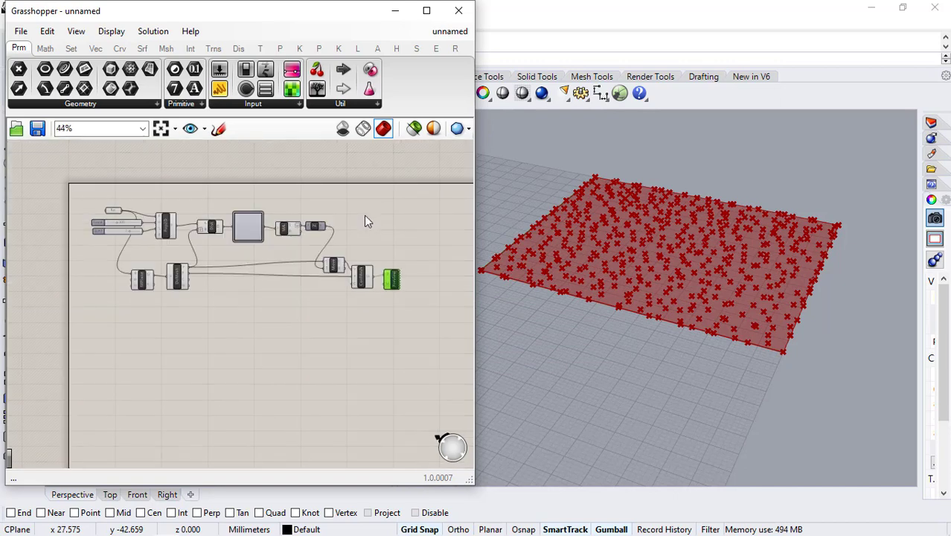
{"action": "left_click_drag", "start_coordinate": [361, 203], "coordinate": [86, 369]}
{"action": "middle_click", "coordinate": [149, 368]}
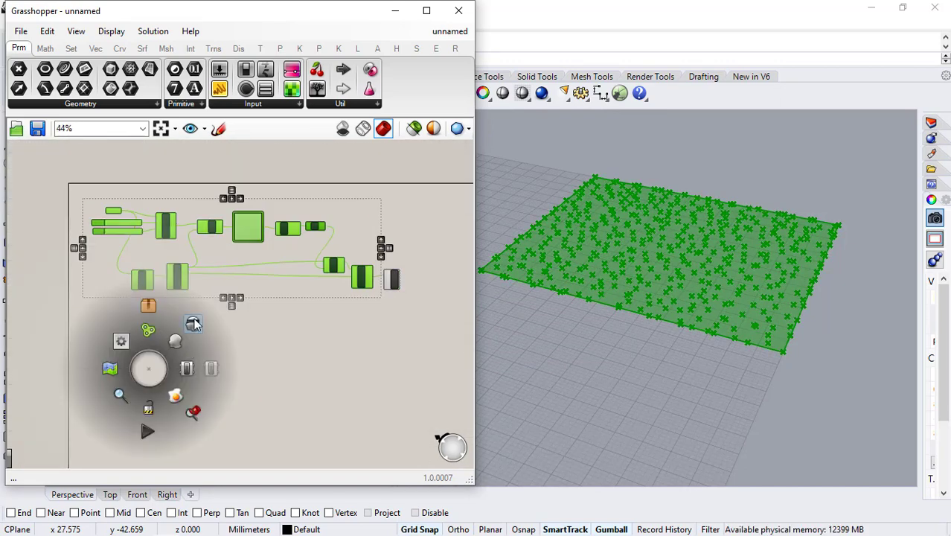
{"action": "left_click", "coordinate": [194, 324]}
{"action": "left_click", "coordinate": [299, 334]}
- Enable the preview of the Move component again
{"action": "scroll", "coordinate": [267, 239], "scroll_direction": "up", "scroll_amount": 5}
{"action": "scroll", "coordinate": [269, 245], "scroll_direction": "down", "scroll_amount": 1}
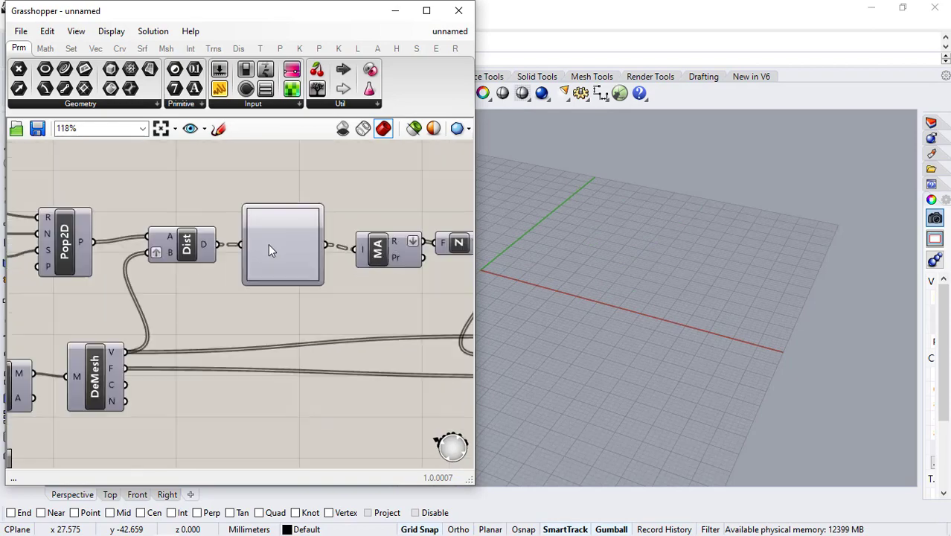
{"action": "right_click_drag", "start_coordinate": [269, 246], "coordinate": [151, 237]}
{"action": "left_click", "coordinate": [354, 327]}
{"action": "middle_click", "coordinate": [355, 331]}
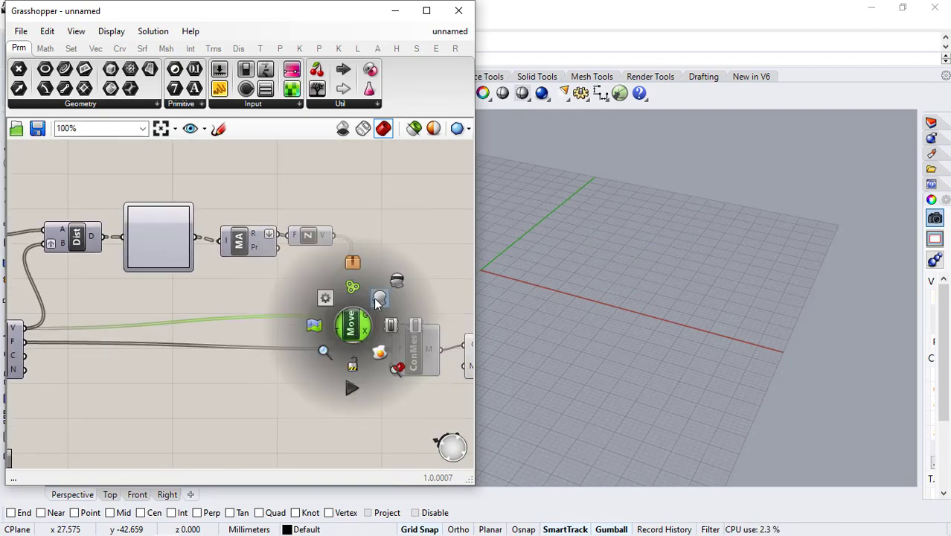
{"action": "left_click", "coordinate": [379, 233]}
- Set the Graph Mapper's graph type to Sinc and shift its peak handle to the graph's upper-left corner
{"action": "scroll", "coordinate": [138, 232], "scroll_direction": "up", "scroll_amount": 3}
{"action": "right_click", "coordinate": [156, 236]}
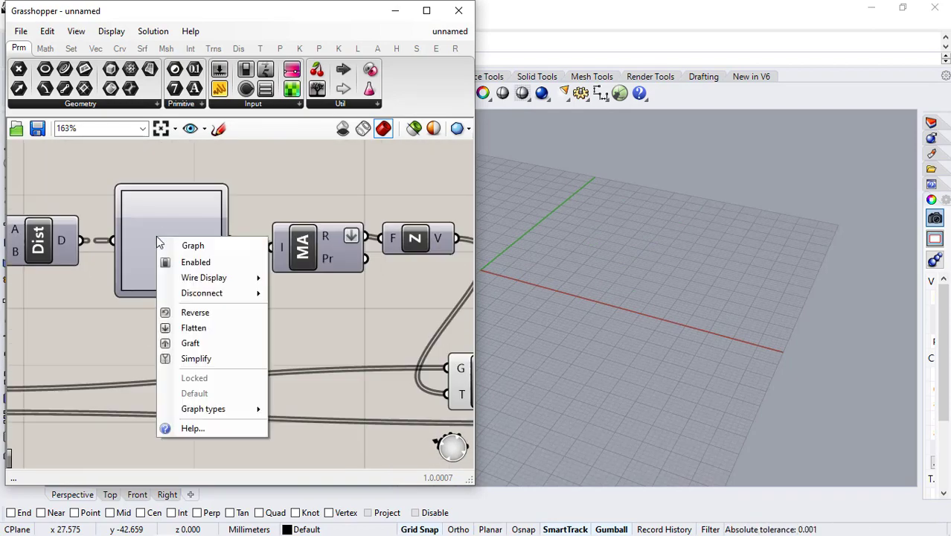
{"action": "mouse_move", "coordinate": [212, 409]}
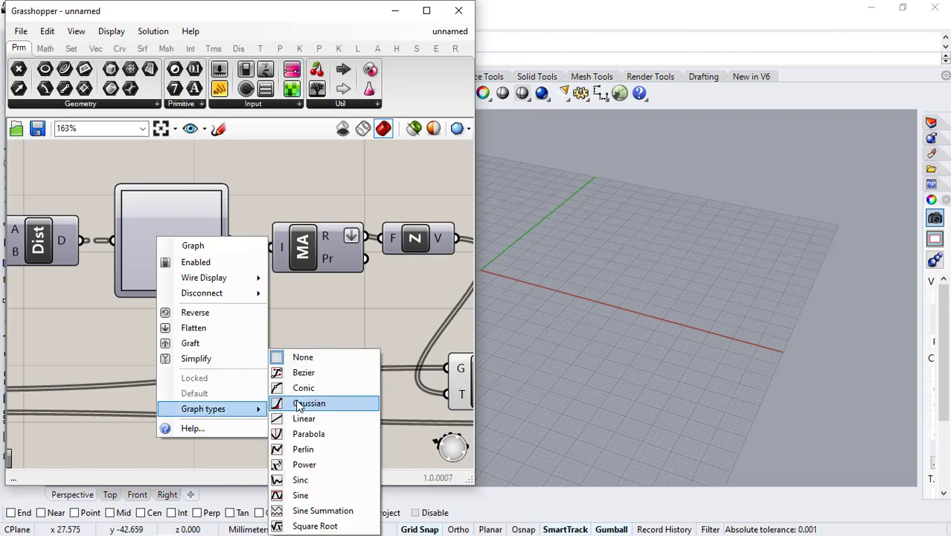
{"action": "left_click", "coordinate": [312, 481]}
{"action": "scroll", "coordinate": [244, 322], "scroll_direction": "up", "scroll_amount": 3}
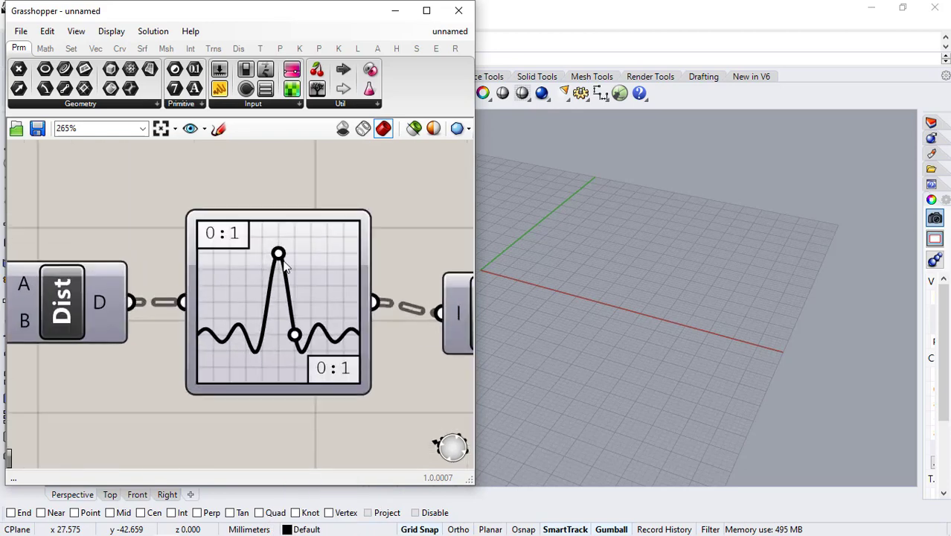
{"action": "left_click_drag", "start_coordinate": [278, 255], "coordinate": [201, 228]}
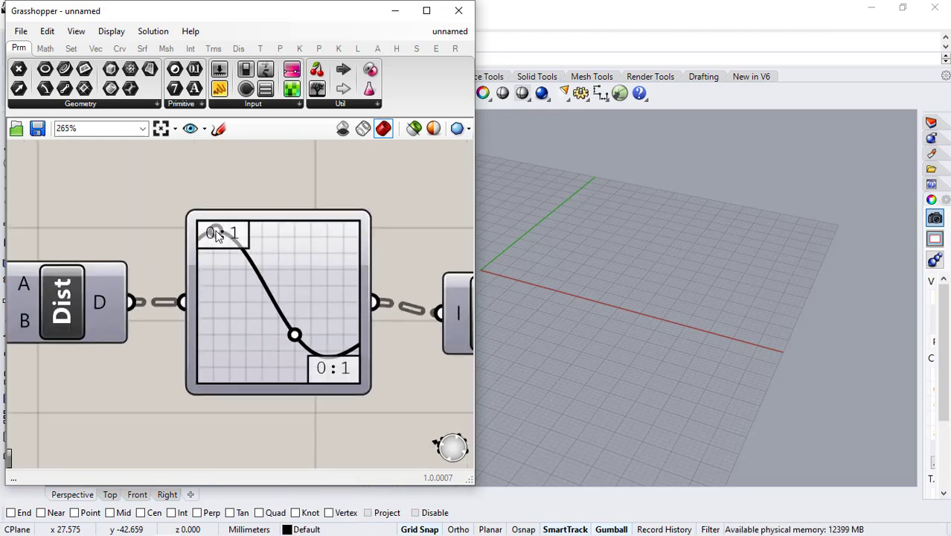
{"action": "scroll", "coordinate": [231, 257], "scroll_direction": "down", "scroll_amount": 2}
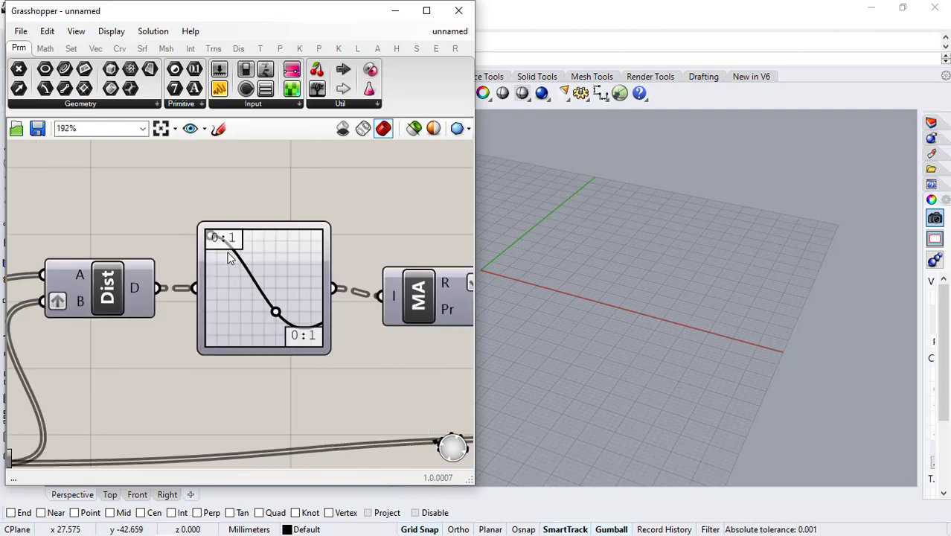
- Select the Custom Preview component and examine the moved mesh and its vertices in the perspective viewport
{"action": "scroll", "coordinate": [197, 273], "scroll_direction": "down", "scroll_amount": 4}
{"action": "right_click_drag", "start_coordinate": [275, 291], "coordinate": [99, 243]}
{"action": "scroll", "coordinate": [99, 243], "scroll_direction": "down", "scroll_amount": 2}
{"action": "scroll", "coordinate": [326, 313], "scroll_direction": "up", "scroll_amount": 2}
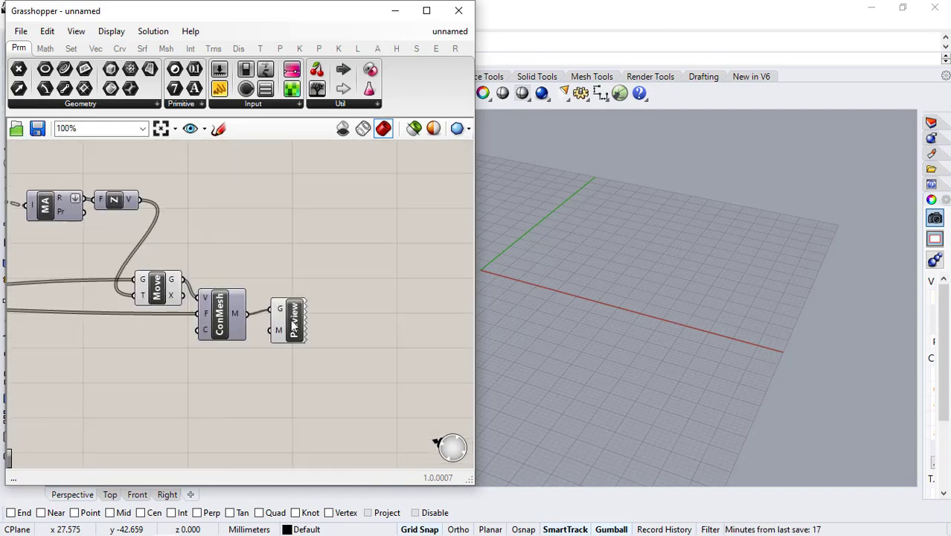
{"action": "left_click", "coordinate": [295, 321]}
{"action": "scroll", "coordinate": [704, 340], "scroll_direction": "down", "scroll_amount": 3}
{"action": "scroll", "coordinate": [627, 318], "scroll_direction": "down", "scroll_amount": 2}
{"action": "scroll", "coordinate": [730, 176], "scroll_direction": "up", "scroll_amount": 6}
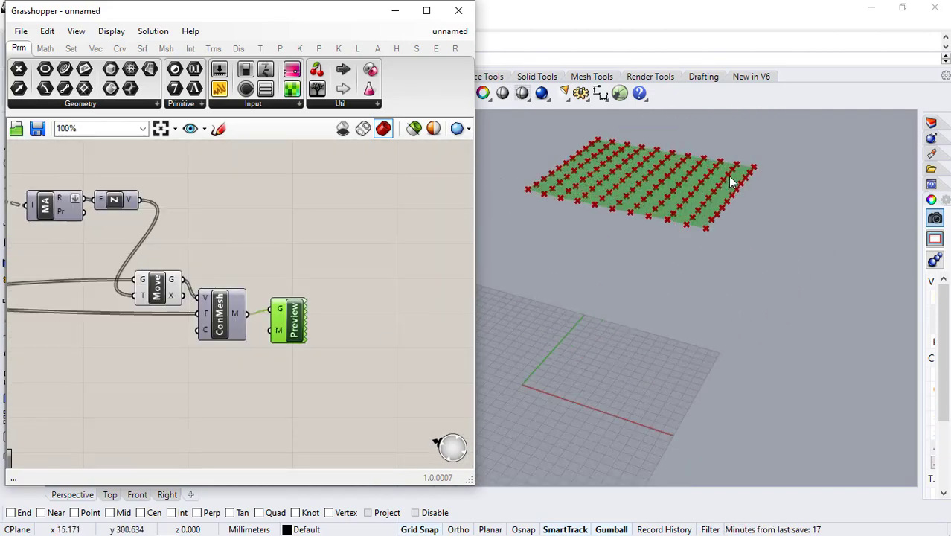
{"action": "scroll", "coordinate": [729, 253], "scroll_direction": "down", "scroll_amount": 2}
{"action": "scroll", "coordinate": [588, 264], "scroll_direction": "up", "scroll_amount": 2}
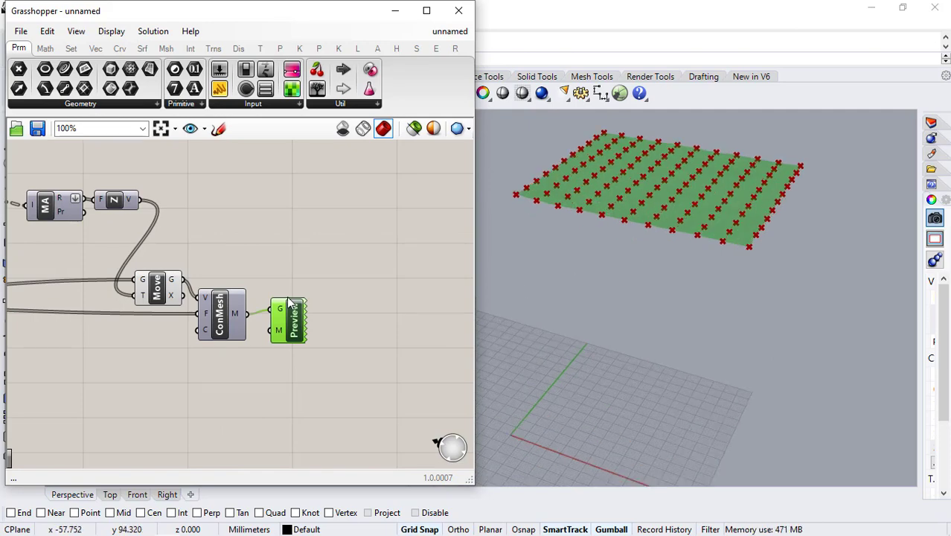
- Stretch the Sinc curve by moving its lower handle to the graph's lower-right corner
{"action": "scroll", "coordinate": [320, 262], "scroll_direction": "down", "scroll_amount": 1}
{"action": "right_click_drag", "start_coordinate": [340, 285], "coordinate": [404, 296]}
{"action": "right_click_drag", "start_coordinate": [249, 232], "coordinate": [413, 253]}
{"action": "scroll", "coordinate": [372, 266], "scroll_direction": "up", "scroll_amount": 5}
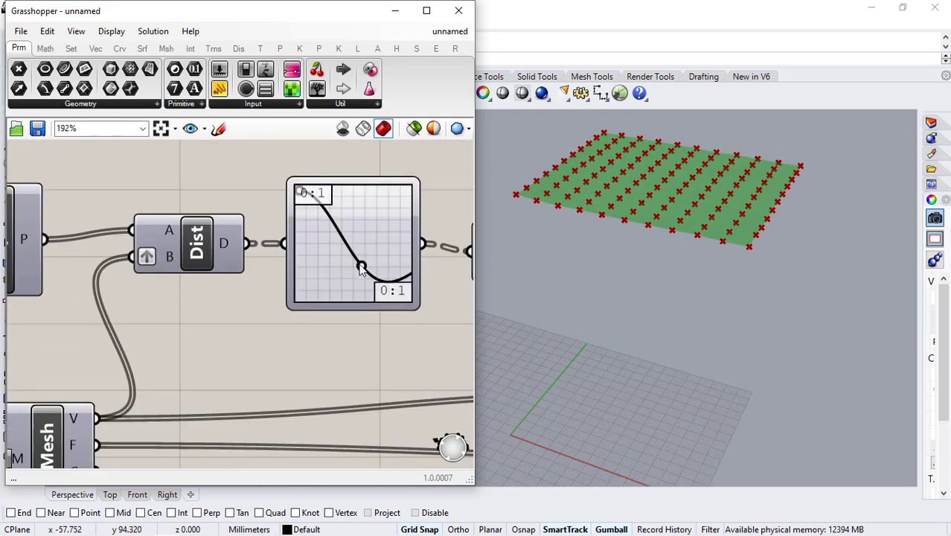
{"action": "left_click_drag", "start_coordinate": [361, 269], "coordinate": [323, 291]}
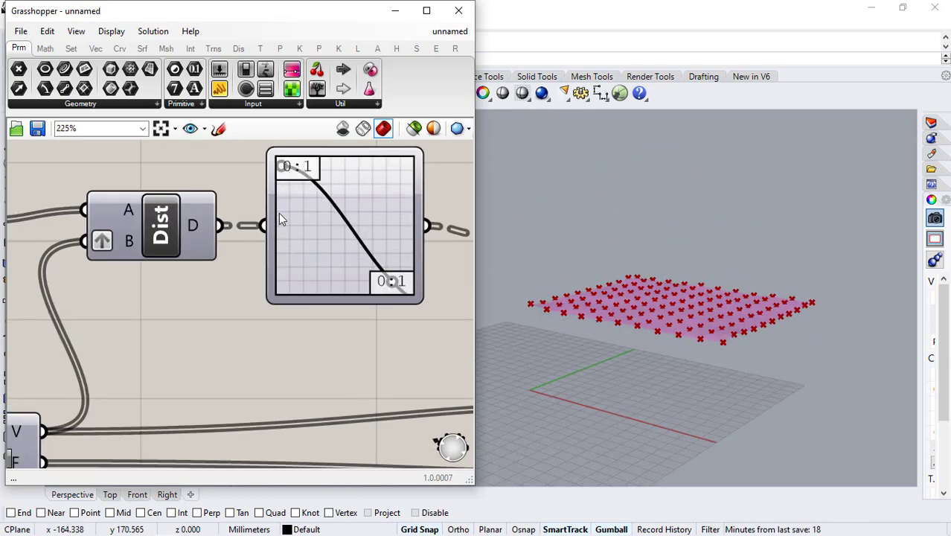
{"action": "left_click_drag", "start_coordinate": [280, 218], "coordinate": [296, 201]}
- Set the Graph Mapper's upper X limit X[1] to 50 in the Graph Editor and accept it
{"action": "double_click", "coordinate": [417, 279]}
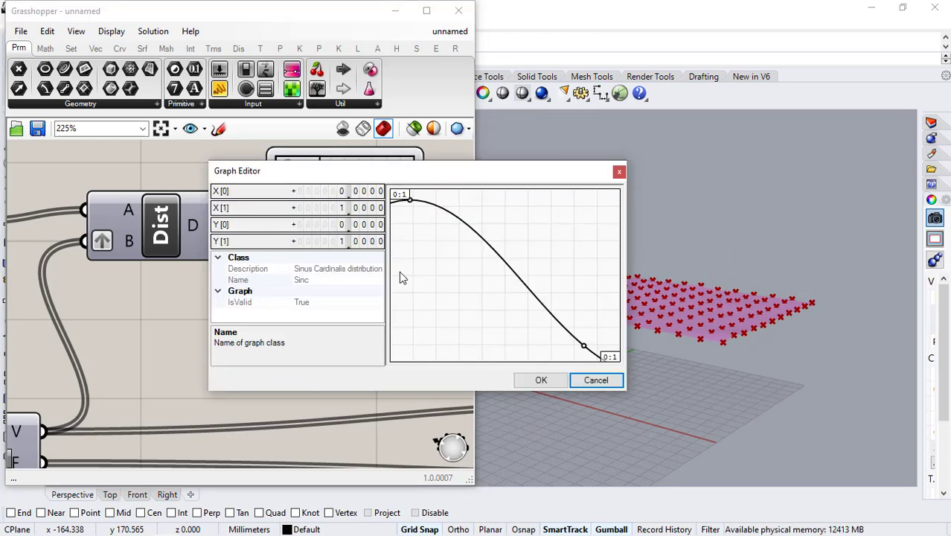
{"action": "double_click", "coordinate": [341, 211]}
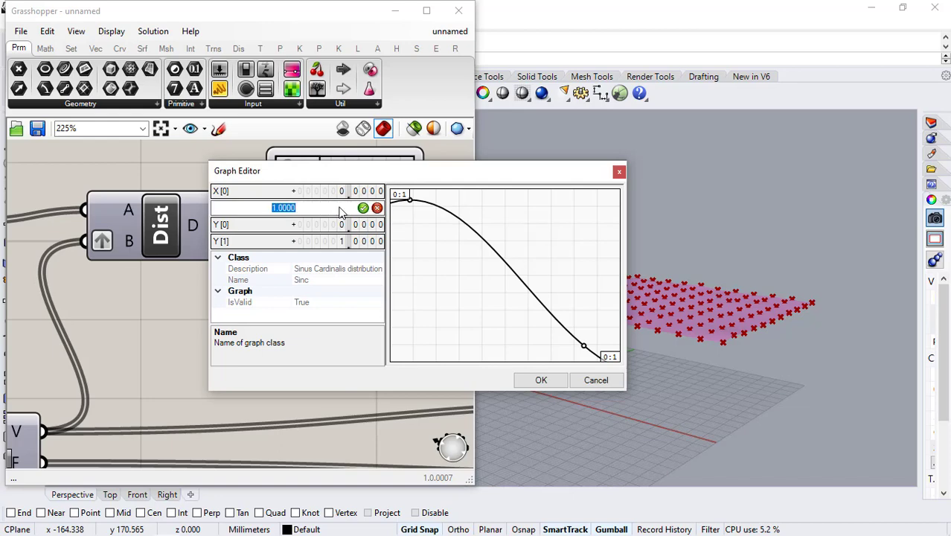
{"action": "key", "text": "Return"}
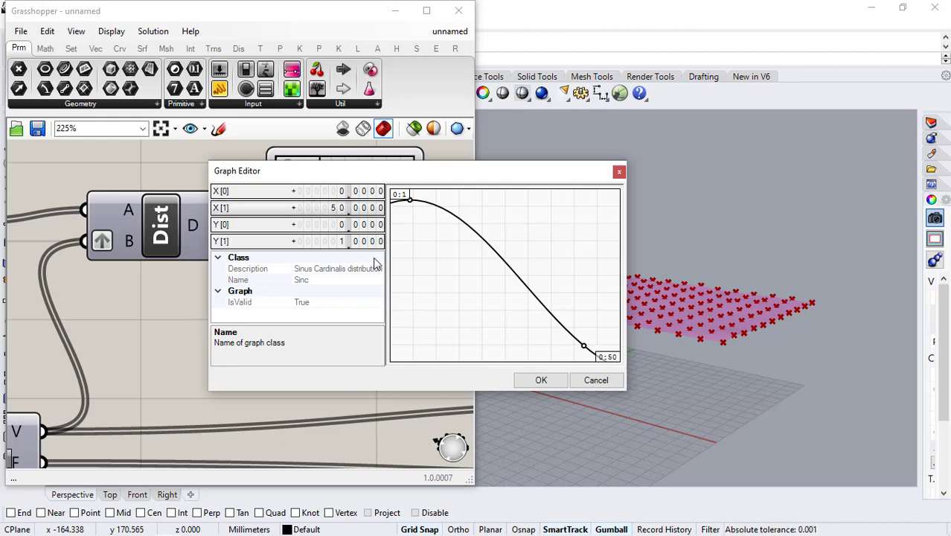
{"action": "left_click", "coordinate": [519, 381]}
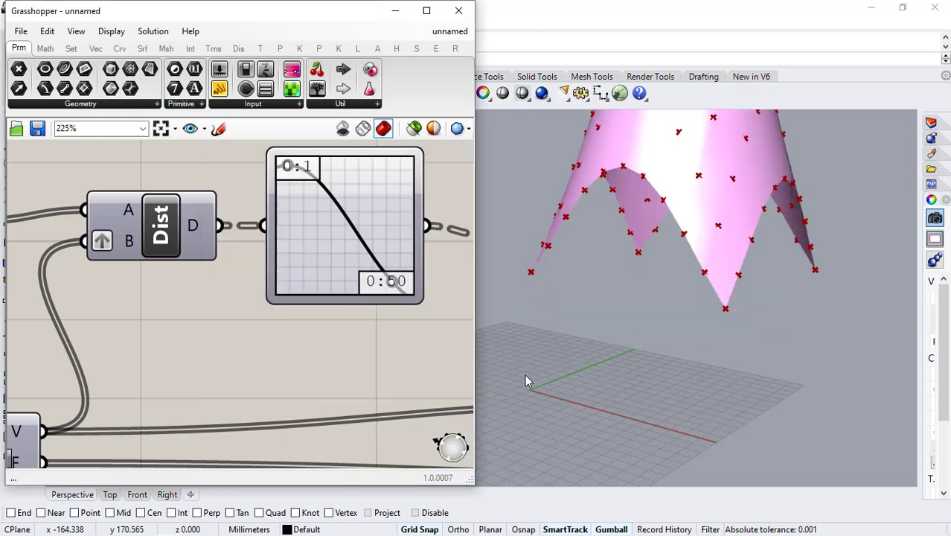
{"action": "right_click_drag", "start_coordinate": [698, 363], "coordinate": [677, 301]}
- Narrow the Sinc wave by placing its peak handle in the graph's upper-left corner and its lower handle low and close to the peak
{"action": "mouse_move", "coordinate": [394, 296]}
{"action": "left_mouse_down"}
{"action": "mouse_move", "coordinate": [336, 266]}
{"action": "mouse_move", "coordinate": [297, 269]}
{"action": "left_mouse_up"}
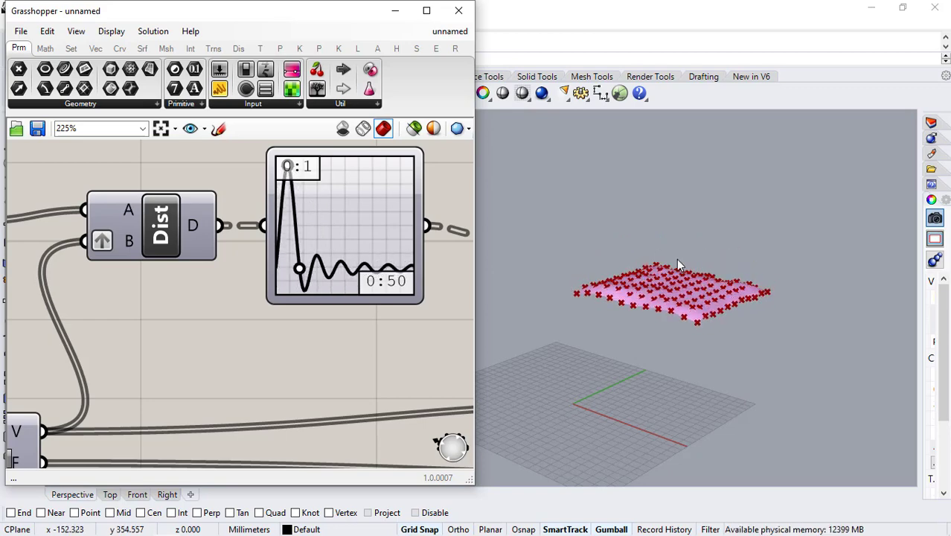
{"action": "left_click", "coordinate": [659, 319]}
{"action": "right_click_drag", "start_coordinate": [660, 317], "coordinate": [635, 293], "text": "ctrl"}
{"action": "right_click_drag", "start_coordinate": [663, 264], "coordinate": [638, 288], "text": "shift"}
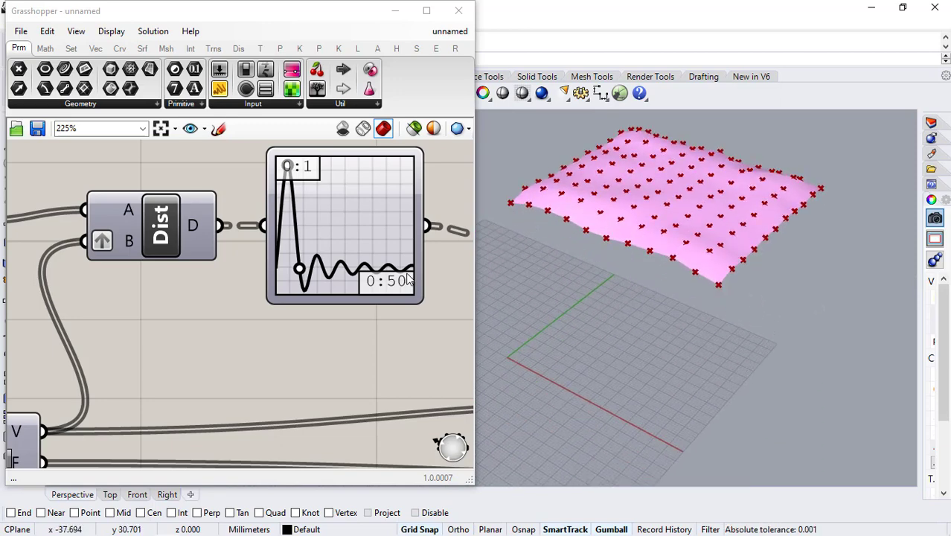
{"action": "mouse_move", "coordinate": [303, 272]}
{"action": "left_mouse_down"}
{"action": "mouse_move", "coordinate": [311, 264]}
{"action": "mouse_move", "coordinate": [374, 280]}
{"action": "mouse_move", "coordinate": [299, 272]}
{"action": "left_mouse_up"}
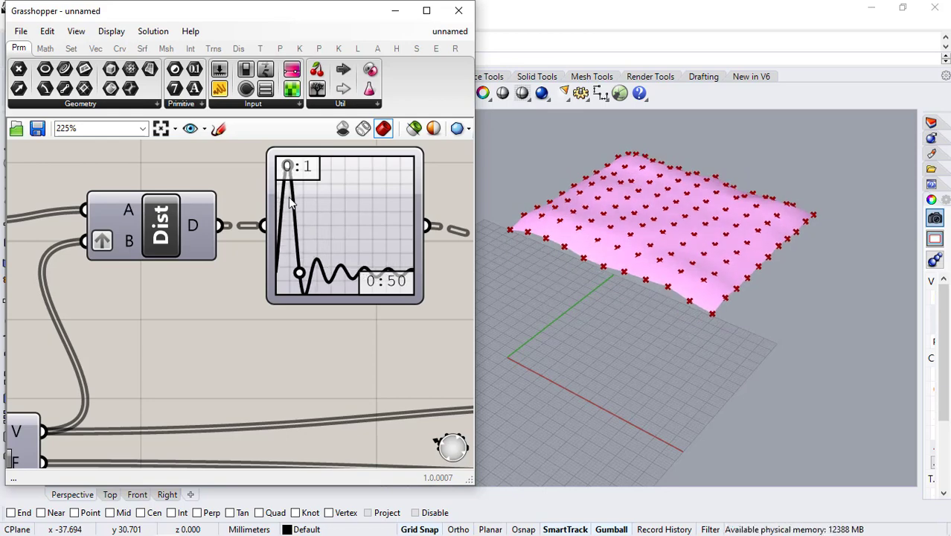
{"action": "left_click_drag", "start_coordinate": [287, 166], "coordinate": [280, 163]}
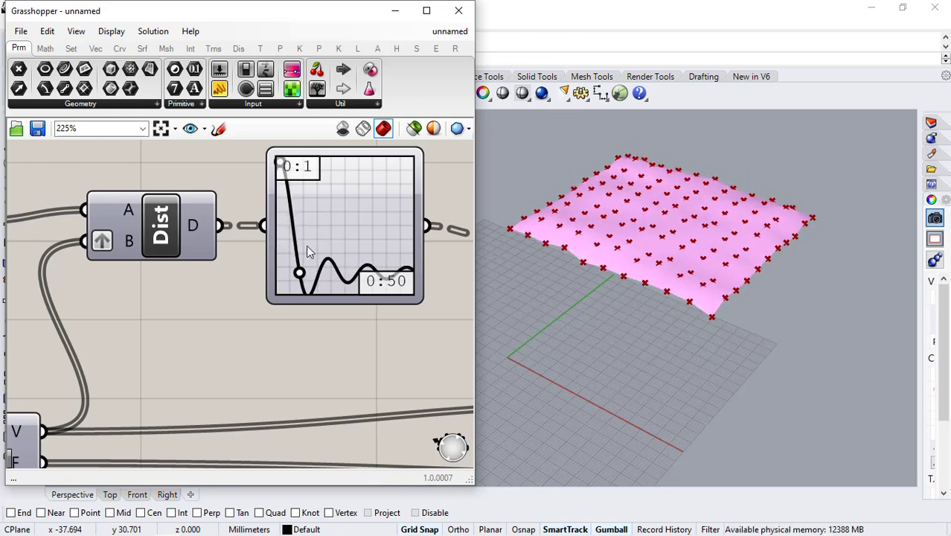
{"action": "mouse_move", "coordinate": [299, 273]}
{"action": "left_mouse_down"}
{"action": "mouse_move", "coordinate": [343, 283]}
{"action": "mouse_move", "coordinate": [292, 285]}
{"action": "mouse_move", "coordinate": [322, 286]}
{"action": "mouse_move", "coordinate": [309, 271]}
{"action": "left_mouse_up"}
{"action": "right_click_drag", "start_coordinate": [616, 322], "coordinate": [615, 290]}
{"action": "left_click_drag", "start_coordinate": [309, 271], "coordinate": [317, 276]}
- Try a point Count of 554 and a Seed of 6 for the Populate 2D component
{"action": "right_click_drag", "start_coordinate": [255, 278], "coordinate": [288, 278]}
{"action": "scroll", "coordinate": [287, 278], "scroll_direction": "down", "scroll_amount": 3}
{"action": "right_click_drag", "start_coordinate": [132, 288], "coordinate": [295, 289]}
{"action": "scroll", "coordinate": [91, 243], "scroll_direction": "up", "scroll_amount": 3}
{"action": "left_click_drag", "start_coordinate": [165, 275], "coordinate": [93, 292]}
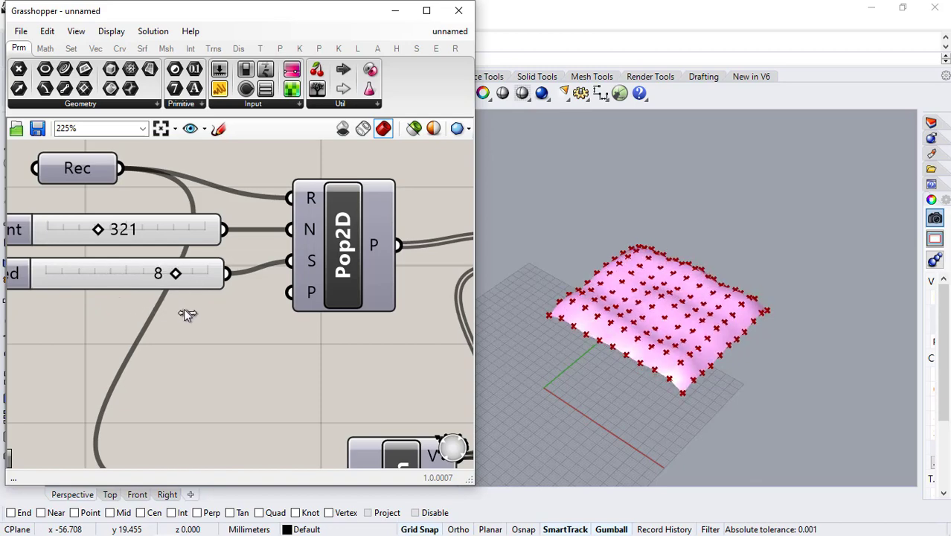
{"action": "left_click_drag", "start_coordinate": [219, 320], "coordinate": [199, 322]}
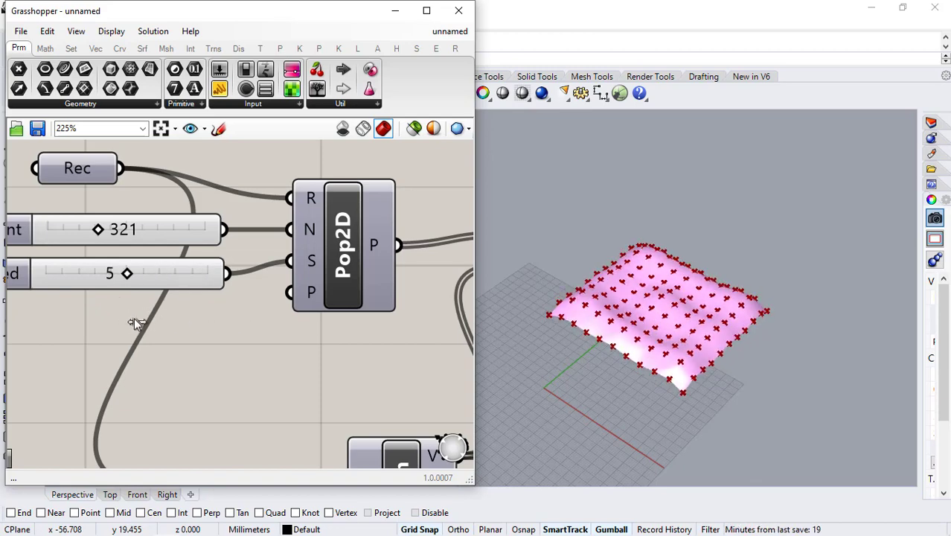
{"action": "left_click_drag", "start_coordinate": [98, 229], "coordinate": [108, 242]}
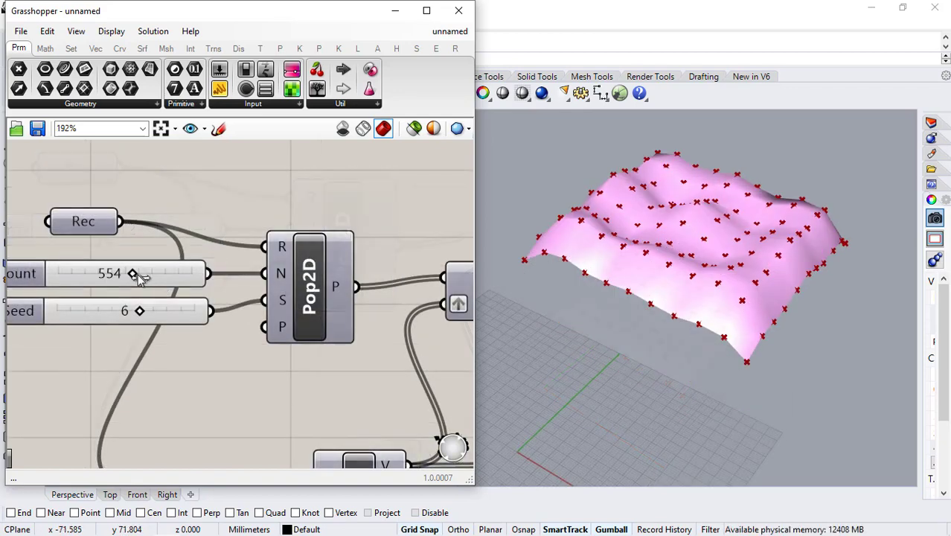
- Set the Populate 2D Count to 309 and the Seed to 5, and inspect the wavy mesh
{"action": "left_click_drag", "start_coordinate": [135, 273], "coordinate": [100, 274]}
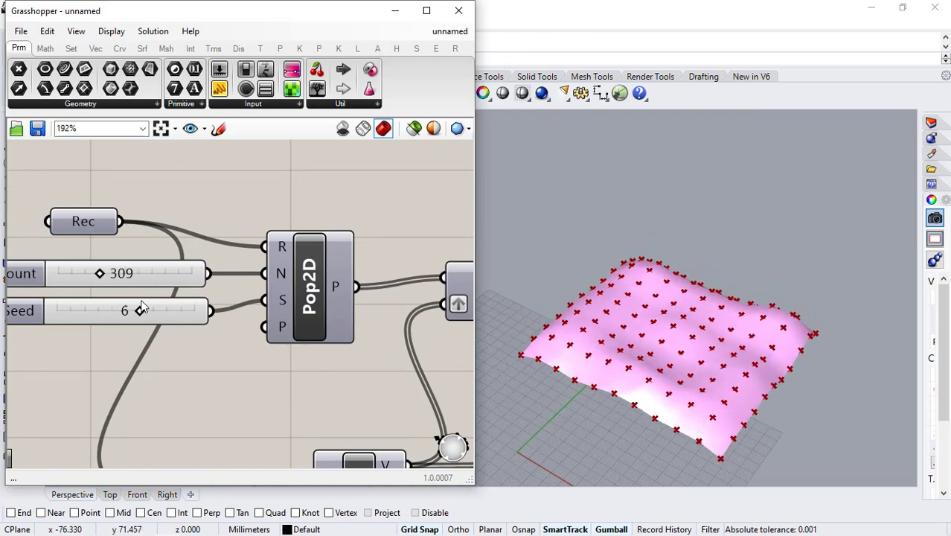
{"action": "left_click_drag", "start_coordinate": [134, 314], "coordinate": [130, 312]}
{"action": "right_click_drag", "start_coordinate": [605, 298], "coordinate": [764, 300]}
{"action": "scroll", "coordinate": [666, 280], "scroll_direction": "up", "scroll_amount": 6}
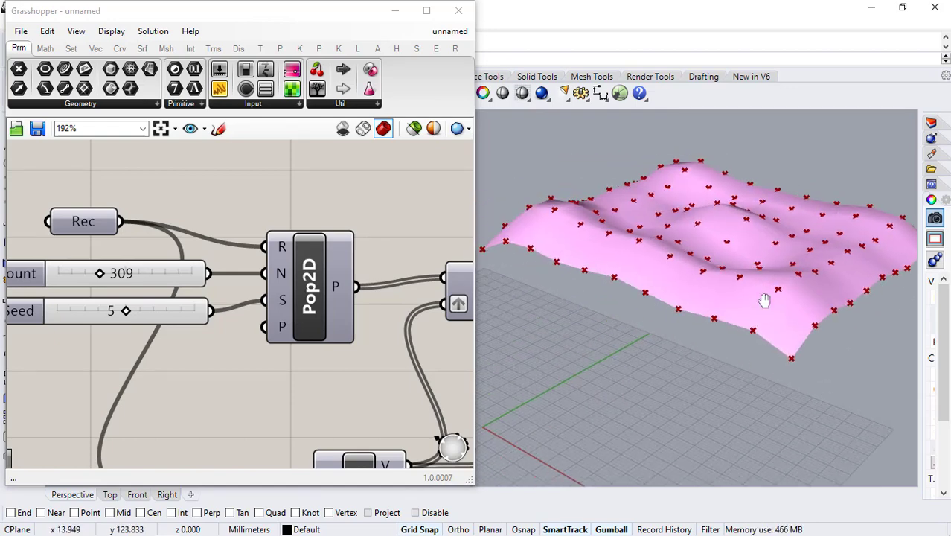
{"action": "right_click_drag", "start_coordinate": [707, 268], "coordinate": [708, 246]}
{"action": "scroll", "coordinate": [254, 270], "scroll_direction": "down", "scroll_amount": 3}
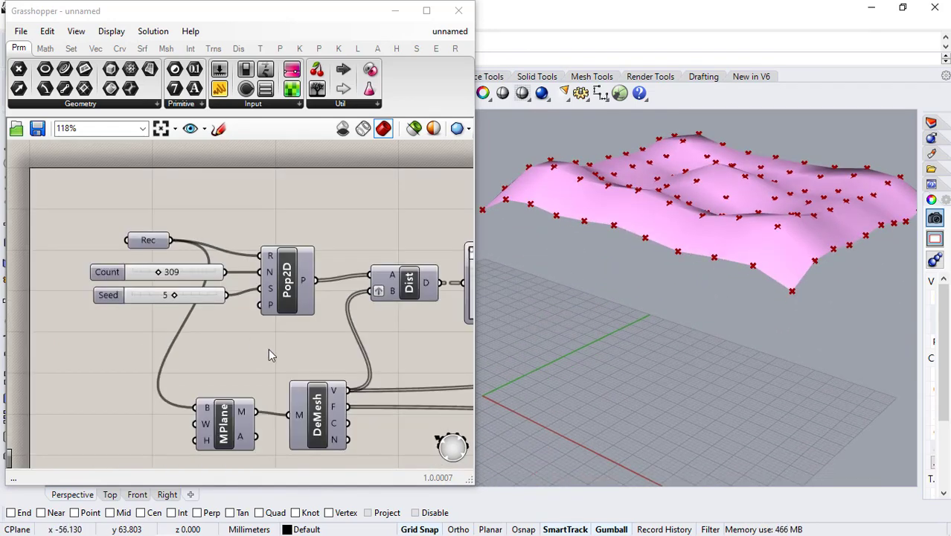
- Enable the preview of the Populate 2D component to show its random points beneath the wavy mesh
{"action": "right_click_drag", "start_coordinate": [375, 300], "coordinate": [221, 242]}
{"action": "middle_click", "coordinate": [146, 228]}
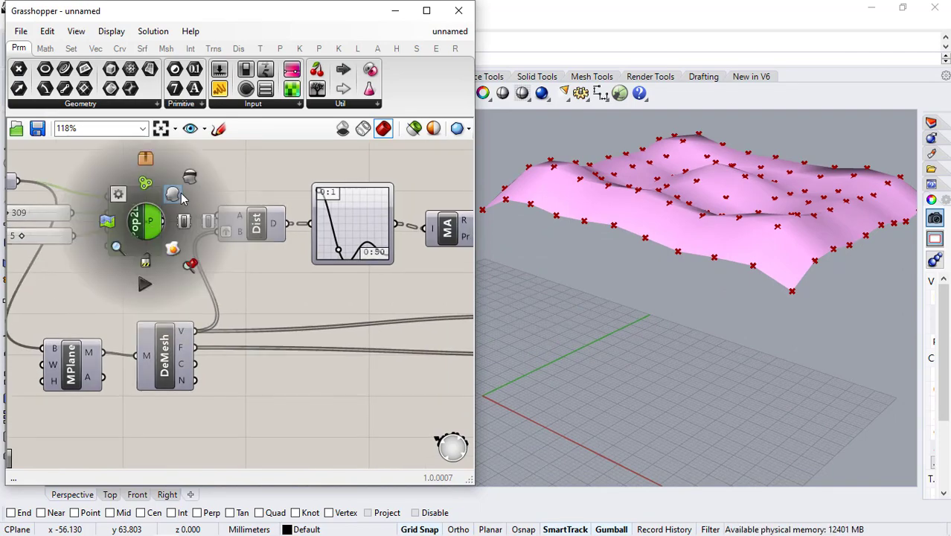
{"action": "left_click", "coordinate": [177, 195]}
{"action": "scroll", "coordinate": [686, 249], "scroll_direction": "down", "scroll_amount": 3}
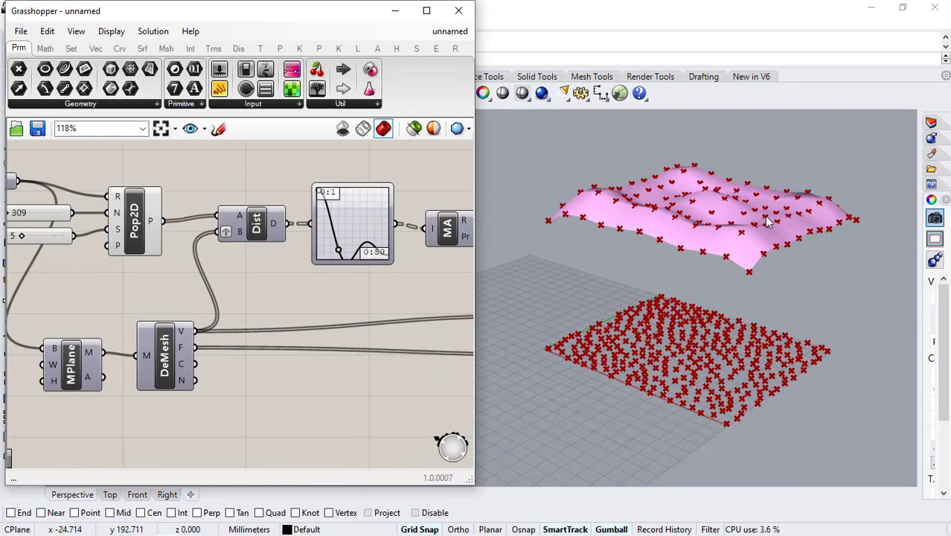
{"action": "right_click_drag", "start_coordinate": [688, 250], "coordinate": [788, 208]}
- Set the Grasshopper preview mesh quality to High Quality and inspect the mesh and points
{"action": "left_click", "coordinate": [461, 129]}
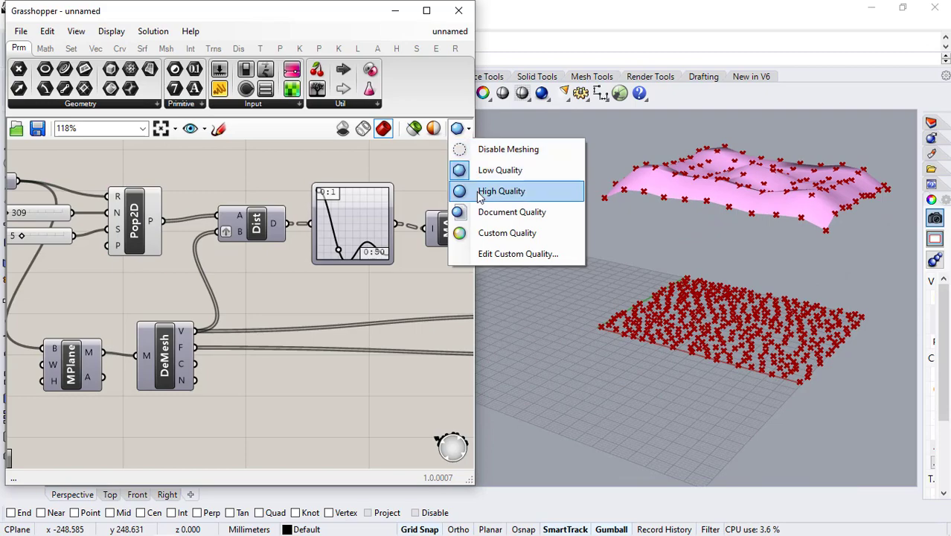
{"action": "left_click", "coordinate": [501, 191]}
{"action": "scroll", "coordinate": [684, 223], "scroll_direction": "up", "scroll_amount": 6}
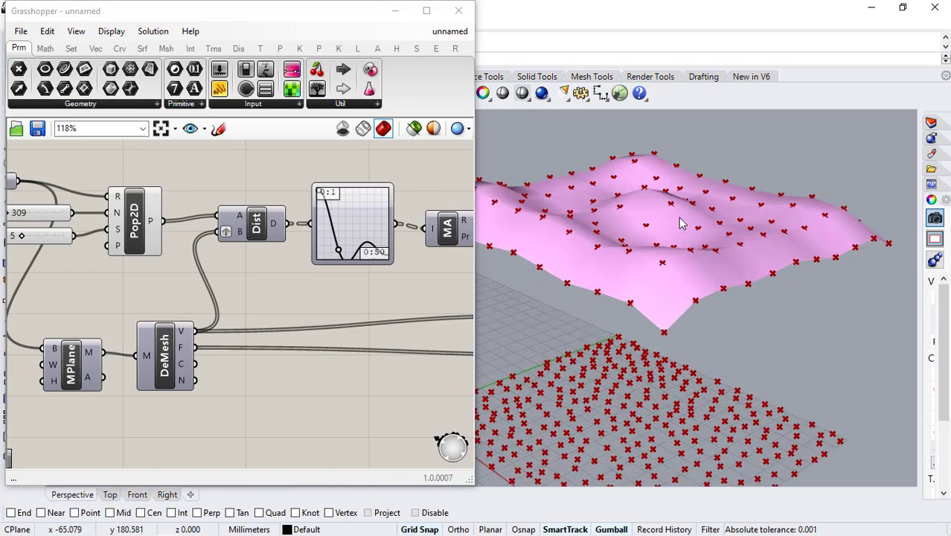
{"action": "scroll", "coordinate": [678, 223], "scroll_direction": "down", "scroll_amount": 8}
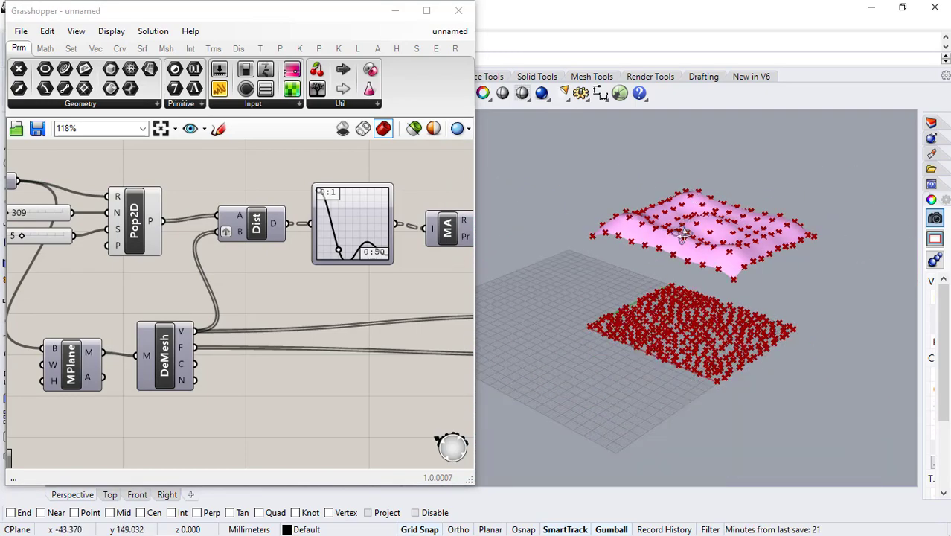
{"action": "scroll", "coordinate": [675, 330], "scroll_direction": "up", "scroll_amount": 2}
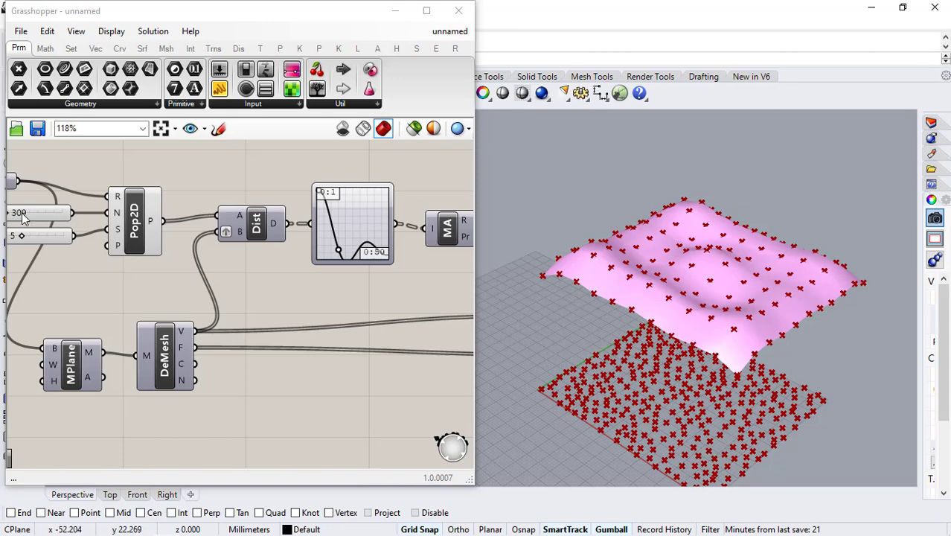
- Raise the Populate 2D Count slightly and move the Sinc graph's lower handle a little higher
{"action": "left_click_drag", "start_coordinate": [9, 216], "coordinate": [11, 215]}
{"action": "right_click_drag", "start_coordinate": [337, 231], "coordinate": [278, 222]}
{"action": "scroll", "coordinate": [279, 226], "scroll_direction": "up", "scroll_amount": 5}
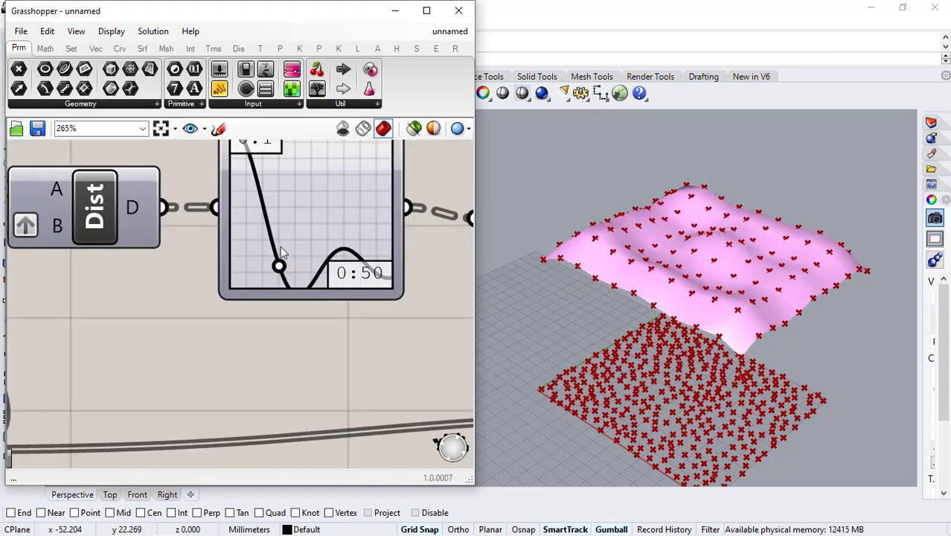
{"action": "left_click_drag", "start_coordinate": [278, 264], "coordinate": [276, 257]}
- Set the Populate 2D Count to 489 and inspect the wavy mesh up close and from a distance
{"action": "scroll", "coordinate": [274, 259], "scroll_direction": "down", "scroll_amount": 2}
{"action": "right_click_drag", "start_coordinate": [229, 231], "coordinate": [414, 253]}
{"action": "right_click_drag", "start_coordinate": [197, 218], "coordinate": [372, 264]}
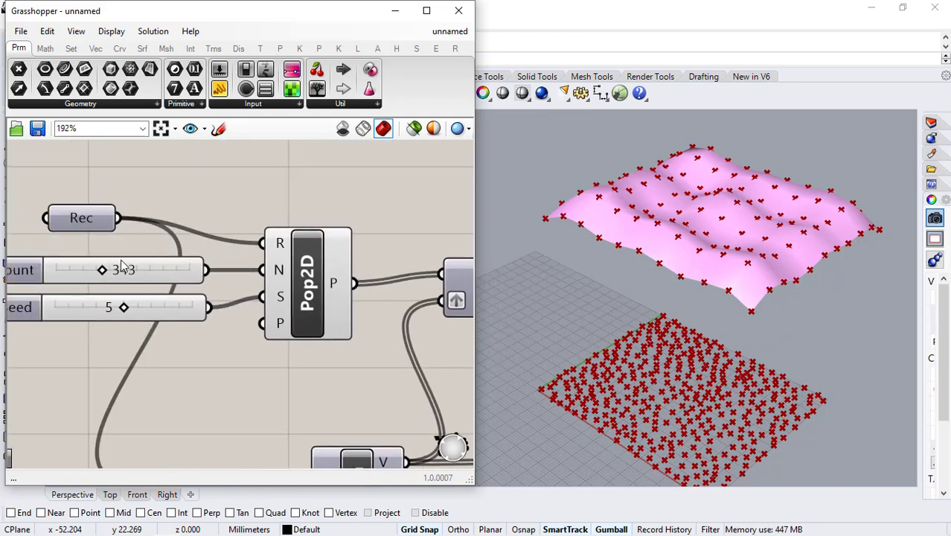
{"action": "mouse_move", "coordinate": [106, 270]}
{"action": "left_mouse_down"}
{"action": "mouse_move", "coordinate": [89, 271]}
{"action": "mouse_move", "coordinate": [120, 270]}
{"action": "left_mouse_up"}
{"action": "scroll", "coordinate": [605, 314], "scroll_direction": "down", "scroll_amount": 5}
{"action": "scroll", "coordinate": [620, 234], "scroll_direction": "up", "scroll_amount": 5}
{"action": "right_click_drag", "start_coordinate": [720, 223], "coordinate": [700, 257]}
{"action": "scroll", "coordinate": [723, 150], "scroll_direction": "down", "scroll_amount": 10}
{"action": "scroll", "coordinate": [706, 267], "scroll_direction": "up", "scroll_amount": 10}
{"action": "scroll", "coordinate": [718, 255], "scroll_direction": "down", "scroll_amount": 9}
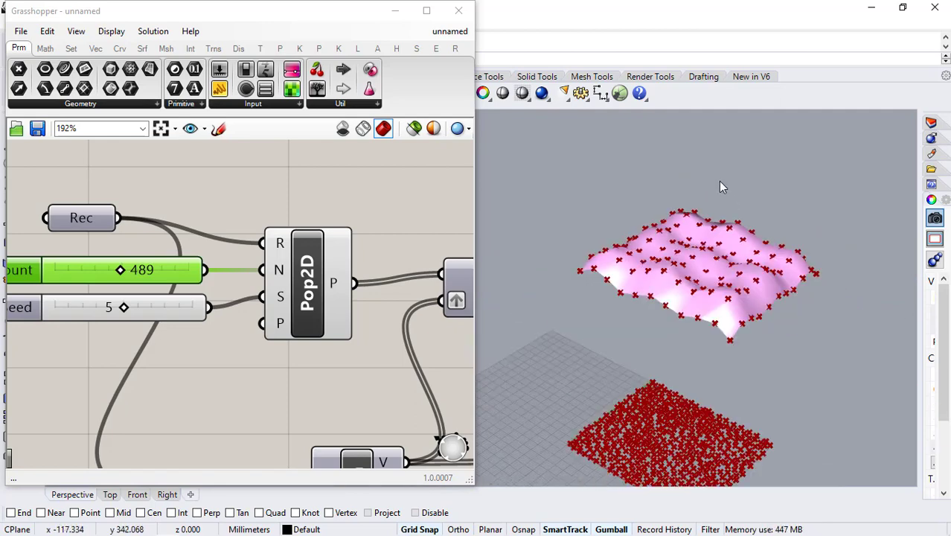
{"action": "scroll", "coordinate": [719, 290], "scroll_direction": "up", "scroll_amount": 4}
- Bake the Construct Mesh component's mesh onto the Default layer with its colour set By Layer
{"action": "left_click", "coordinate": [191, 211]}
{"action": "scroll", "coordinate": [199, 210], "scroll_direction": "down", "scroll_amount": 6}
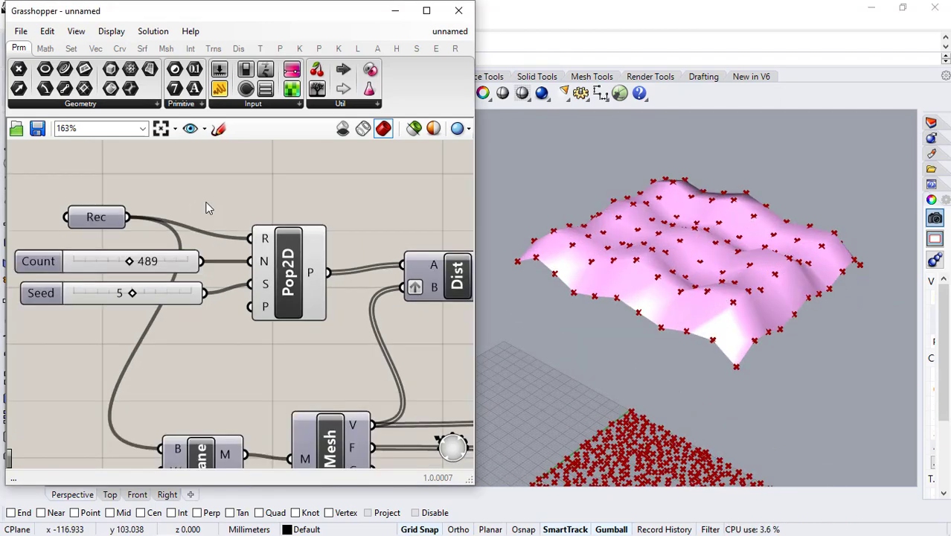
{"action": "right_click_drag", "start_coordinate": [417, 247], "coordinate": [138, 224]}
{"action": "scroll", "coordinate": [366, 301], "scroll_direction": "up", "scroll_amount": 1}
{"action": "scroll", "coordinate": [366, 300], "scroll_direction": "up", "scroll_amount": 3}
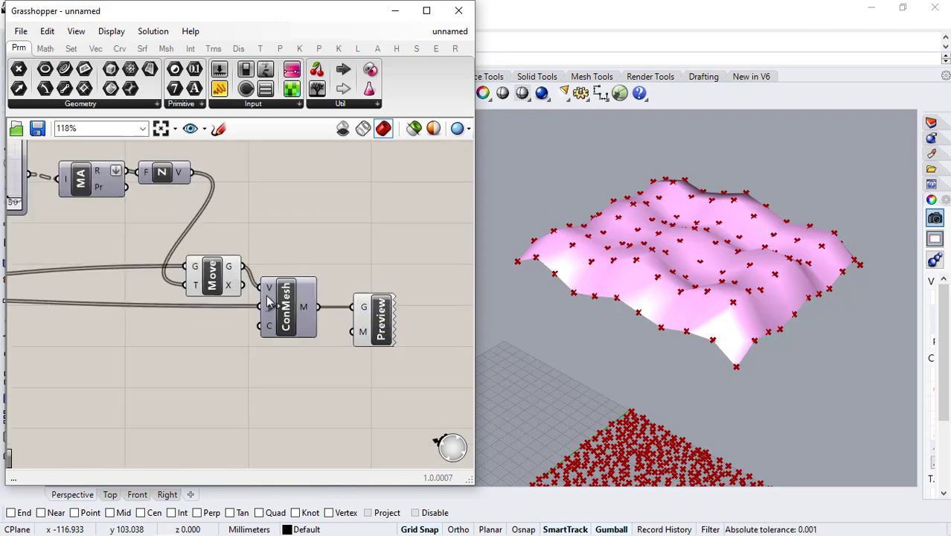
{"action": "right_click", "coordinate": [280, 307]}
{"action": "left_click", "coordinate": [312, 358]}
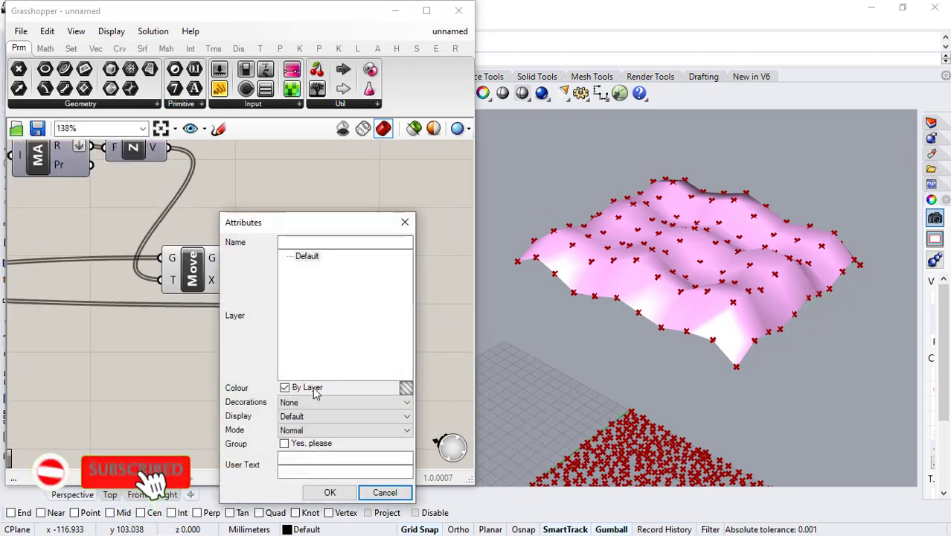
{"action": "left_click", "coordinate": [327, 491]}
- Turn off the preview of the Move, Construct Mesh and Custom Preview components so only the baked mesh remains
{"action": "left_click_drag", "start_coordinate": [389, 232], "coordinate": [148, 427]}
{"action": "middle_click", "coordinate": [148, 427]}
{"action": "left_click", "coordinate": [197, 378]}
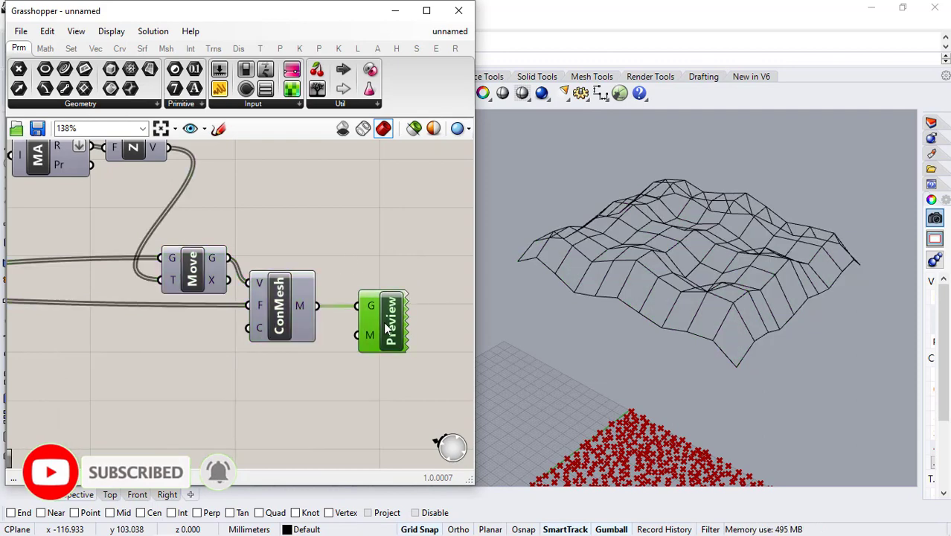
- Minimise Grasshopper to return to Rhino and set the Perspective viewport's display mode to Rendered
{"action": "left_click", "coordinate": [395, 11]}
{"action": "left_click", "coordinate": [110, 114]}
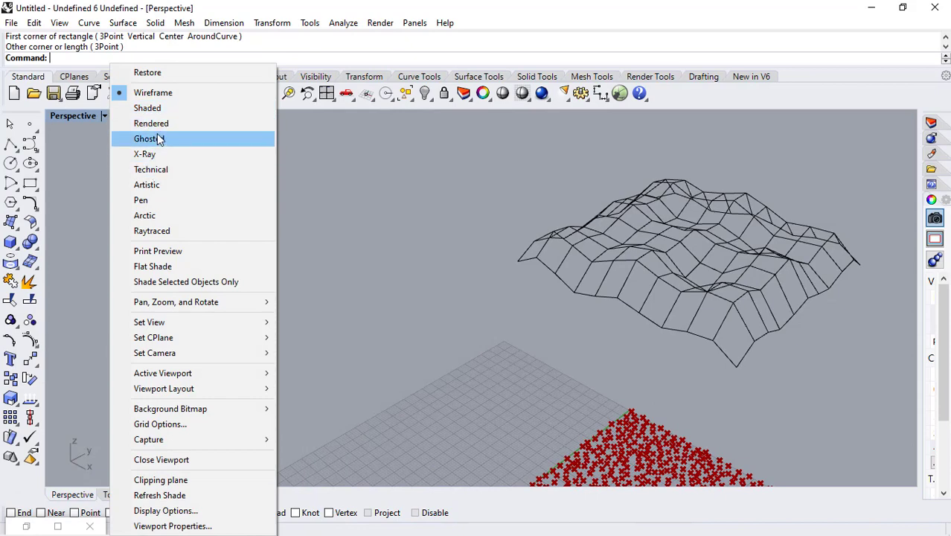
{"action": "left_click", "coordinate": [160, 123]}
- Examine the baked wavy mesh in the Perspective viewport from several angles and distances
{"action": "mouse_move", "coordinate": [598, 254]}
{"action": "right_mouse_down"}
{"action": "mouse_move", "coordinate": [550, 244]}
{"action": "mouse_move", "coordinate": [584, 252]}
{"action": "right_mouse_up"}
{"action": "scroll", "coordinate": [607, 245], "scroll_direction": "up", "scroll_amount": 4}
{"action": "scroll", "coordinate": [584, 253], "scroll_direction": "down", "scroll_amount": 4}
{"action": "right_click_drag", "start_coordinate": [508, 240], "coordinate": [717, 302]}
{"action": "scroll", "coordinate": [718, 302], "scroll_direction": "up", "scroll_amount": 4}
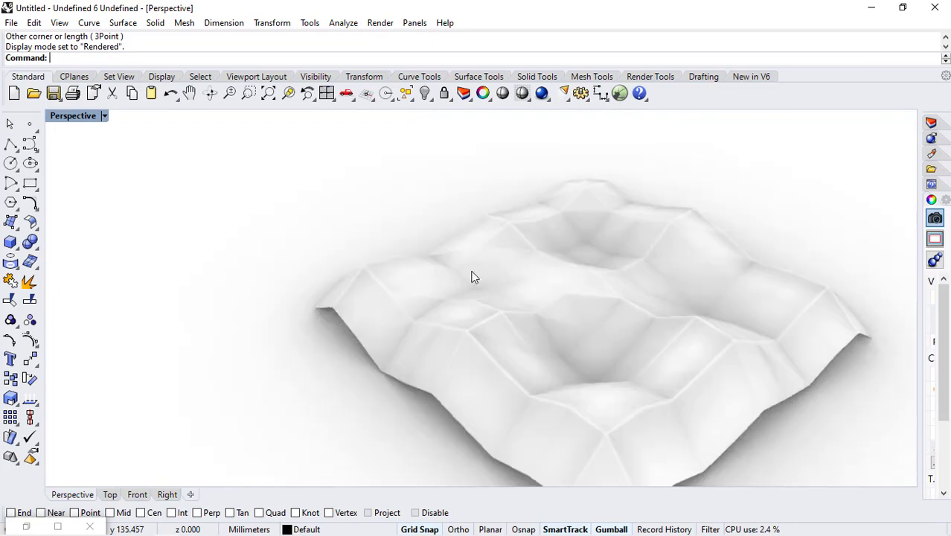
{"action": "right_click_drag", "start_coordinate": [474, 276], "coordinate": [447, 237]}
{"action": "scroll", "coordinate": [437, 236], "scroll_direction": "down", "scroll_amount": 3}
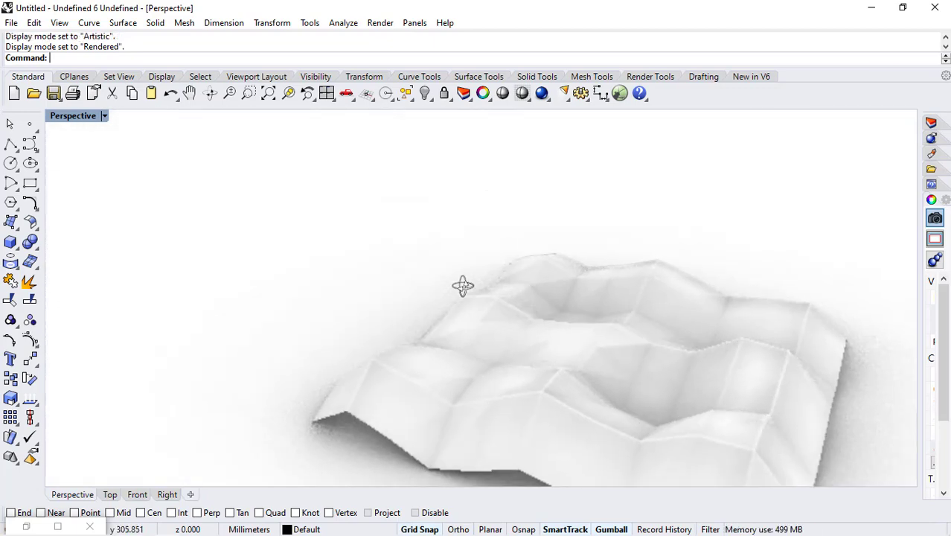
{"action": "right_click_drag", "start_coordinate": [462, 285], "coordinate": [458, 276]}
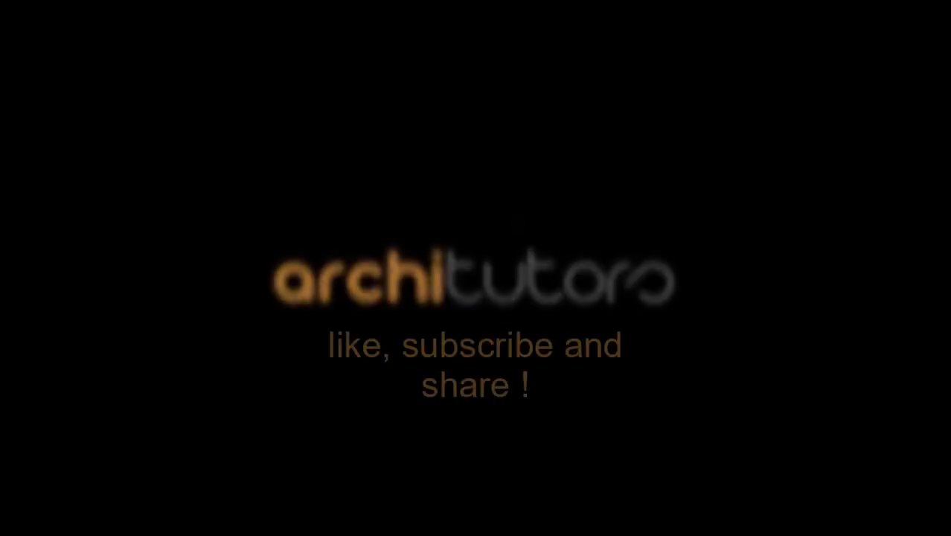